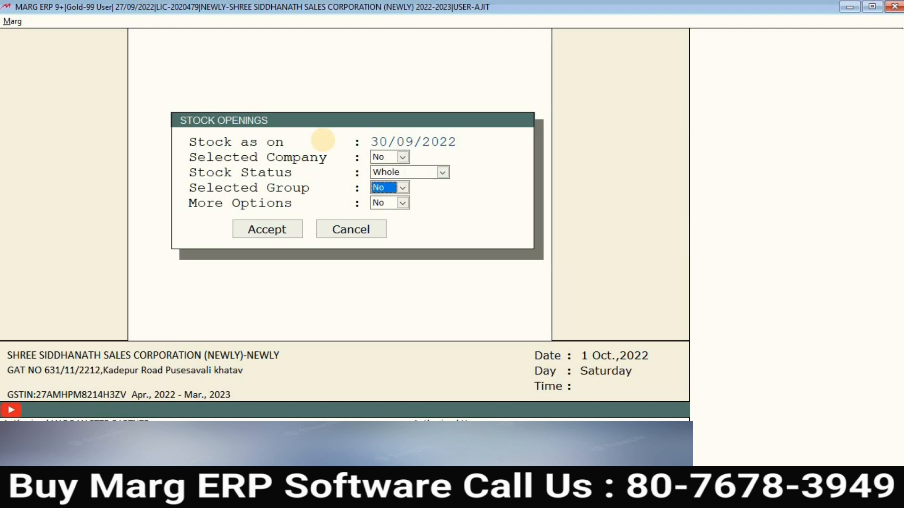
- Open the opening stock list as on 30/09/2022 for the whole stock and examine the items with their opening quantities
key(Return)
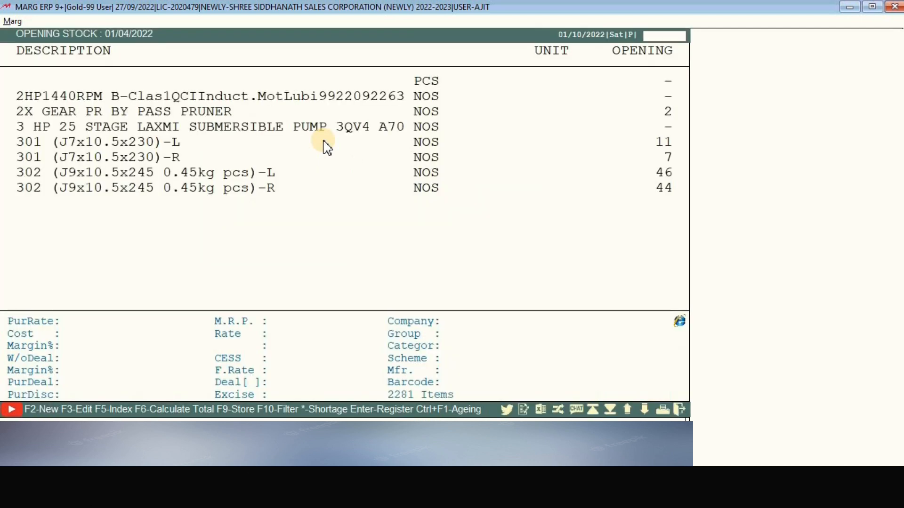
key(Down)
key(Down)
key(Down)
key(Down)
key(Down)
key(Down)
key(Down)
key(Down)
key(Down)
key(Down)
key(Down)
key(Down)
key(Down)
key(Down)
key(Down)
key(Down)
key(Down)
key(Down)
key(Down)
key(Down)
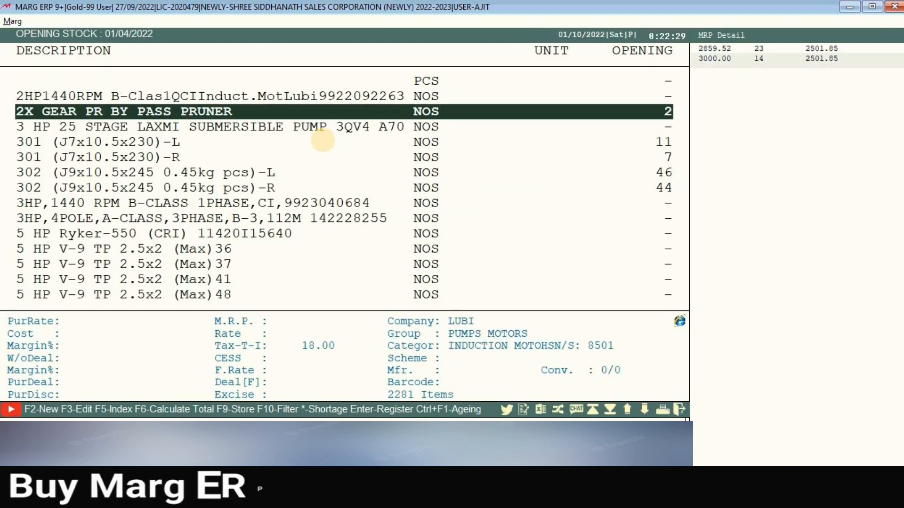
key(Down)
key(Down)
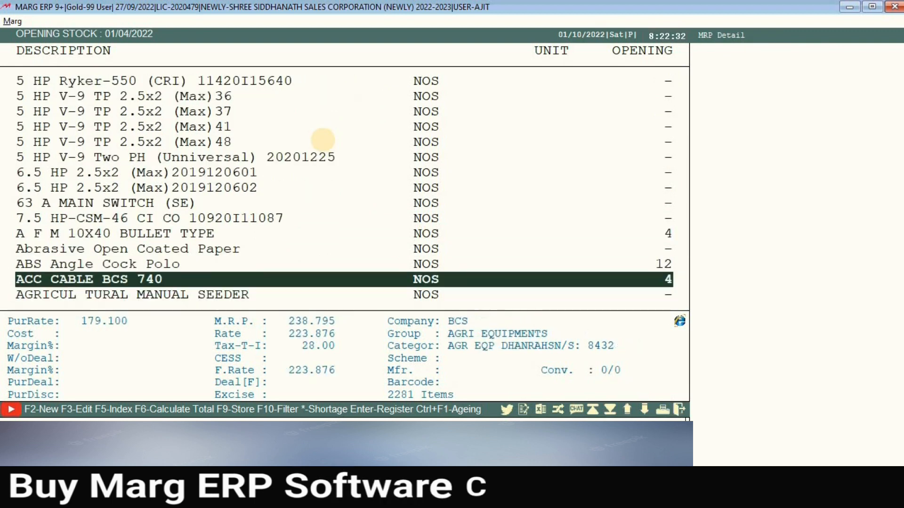
key(Up)
key(Up)
key(Up)
key(Up)
key(Up)
key(Up)
key(Up)
key(Up)
key(Up)
key(Up)
key(Up)
key(Up)
key(Up)
key(Up)
key(Up)
key(Up)
key(Up)
key(Up)
key(Up)
key(Up)
key(Up)
key(Up)
key(Up)
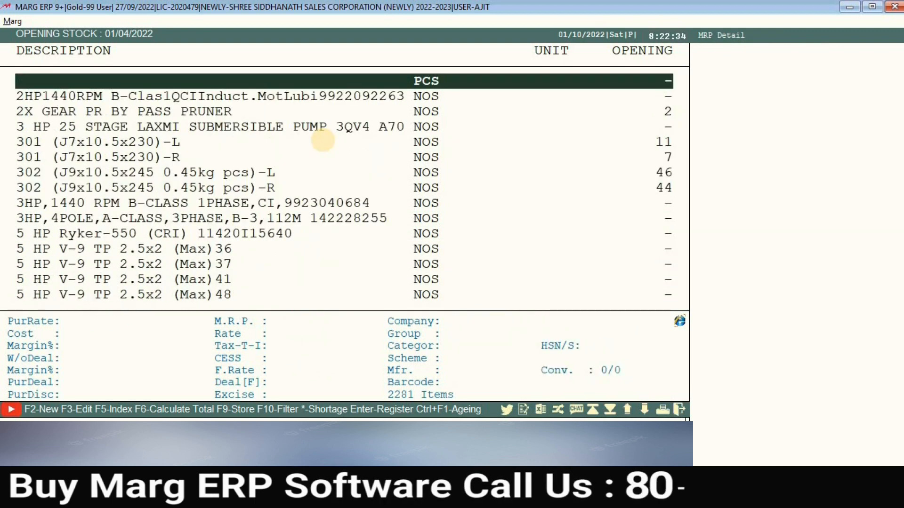
key(Down)
key(Down)
key(Down)
key(Down)
key(Down)
key(Down)
key(Down)
key(Down)
key(Down)
key(Down)
key(Down)
key(Down)
key(Down)
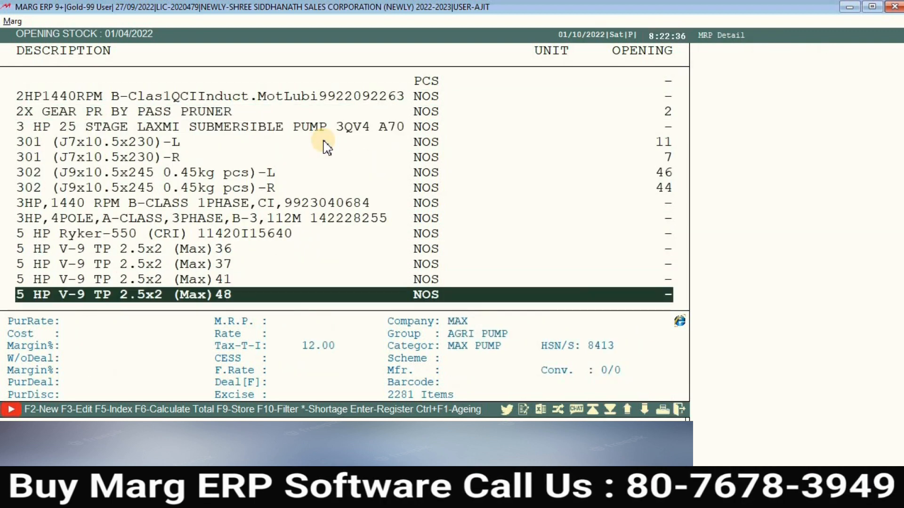
key(Up)
key(Up)
key(Up)
key(Up)
key(Up)
key(Up)
key(Up)
key(Up)
key(Up)
key(Up)
key(Up)
key(Up)
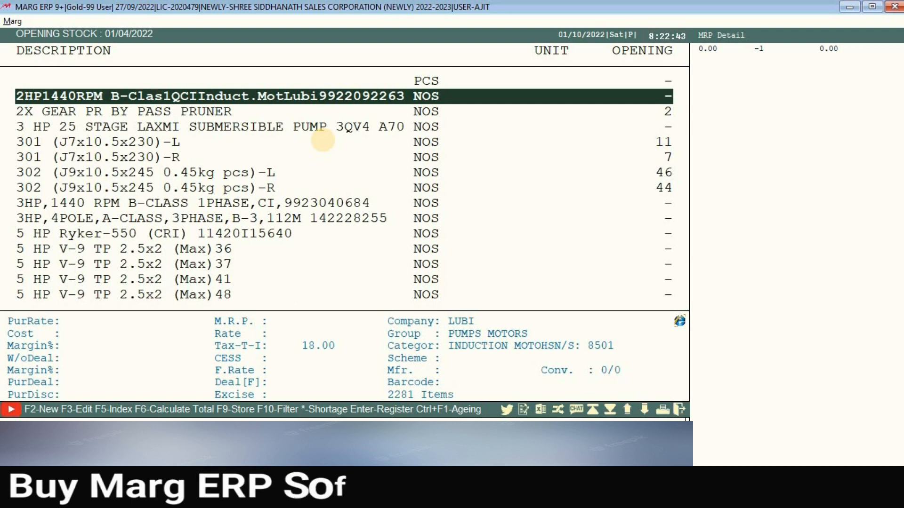
- Find the items starting with "HD" and set the opening stock of HDPE Pipe 32mm 6Kg Shakti to 30
text(HD)
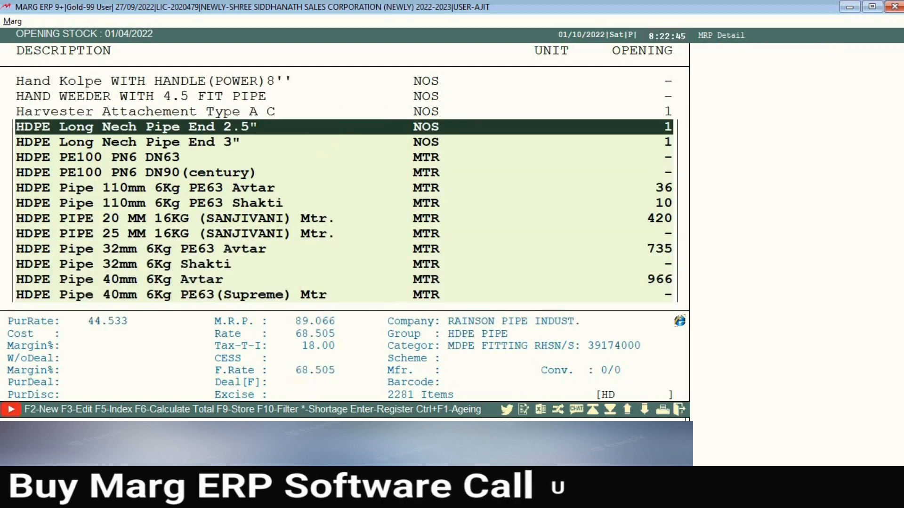
key(Down)
key(Down)
key(Down)
key(Down)
key(Down)
key(Down)
key(Down)
key(Down)
key(Down)
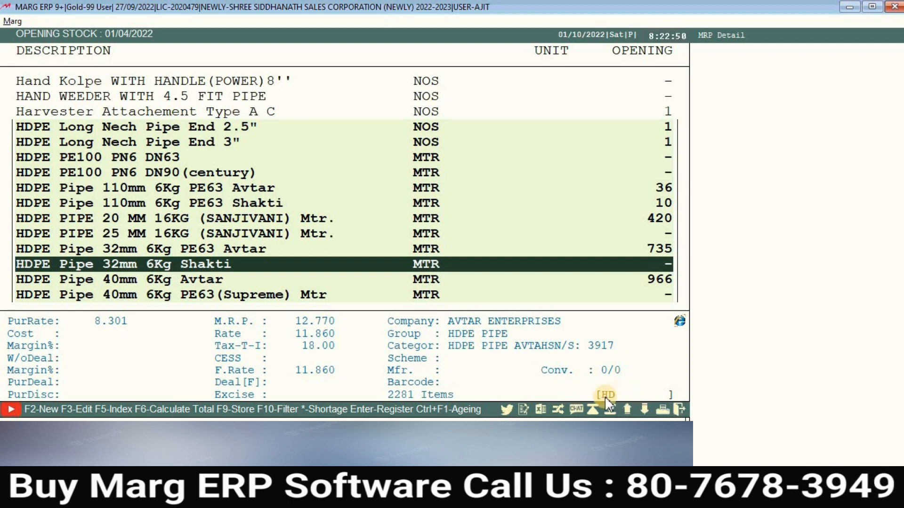
text(D)
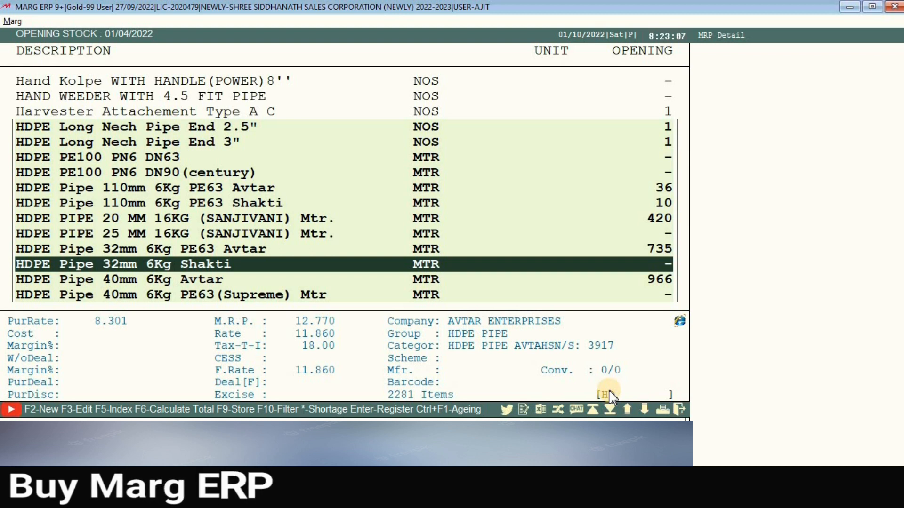
key(Return)
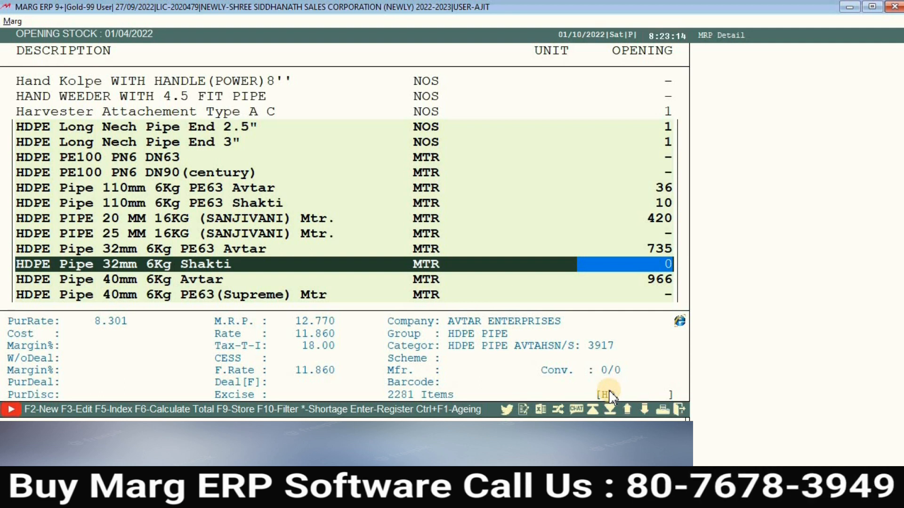
text(3)
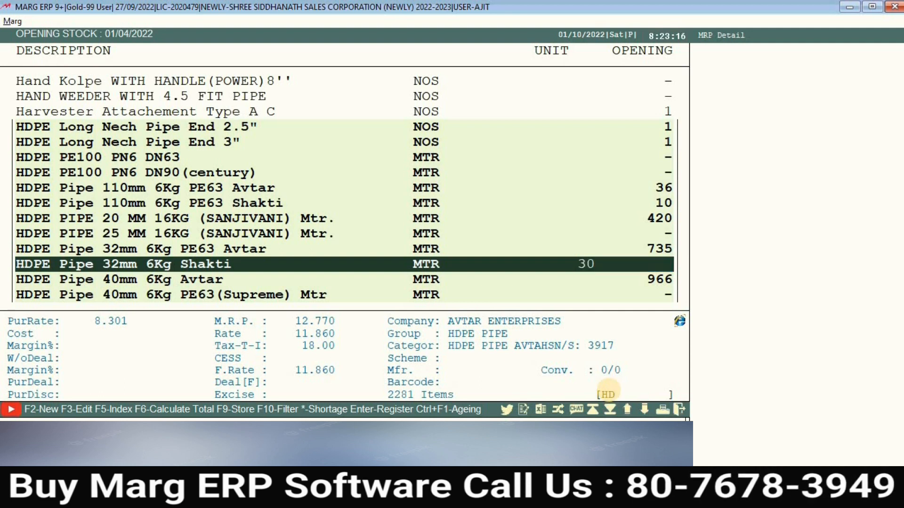
key(Return)
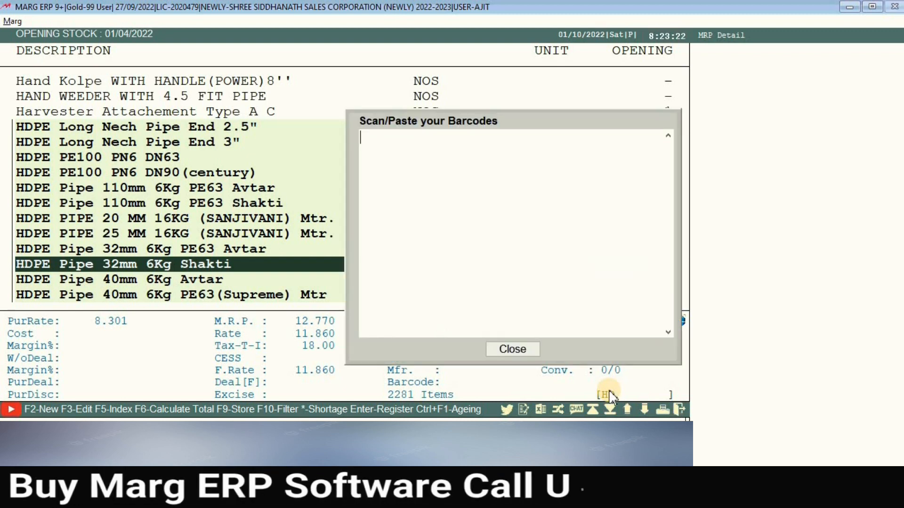
- Enter the barcodes 1022 and 2222 for the HDPE Pipe 32mm 6Kg Shakti opening stock
text(1122)
key(Return)
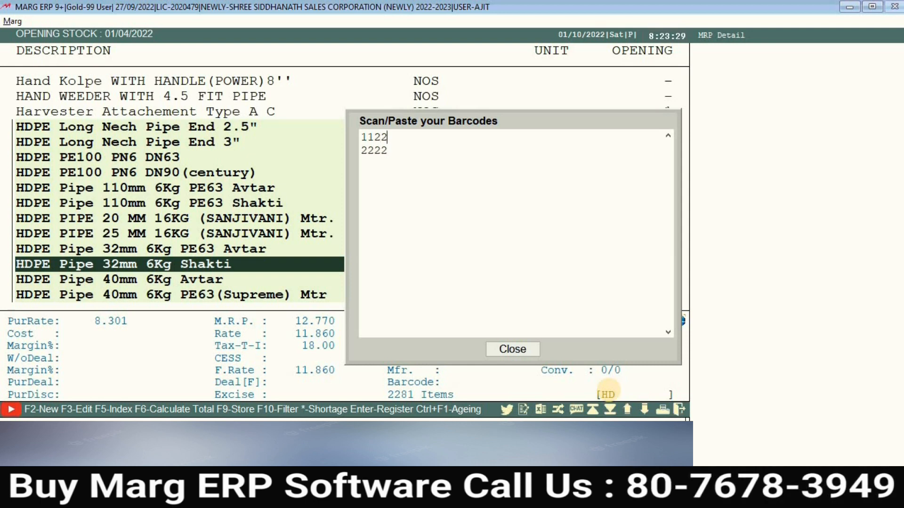
key(Left)
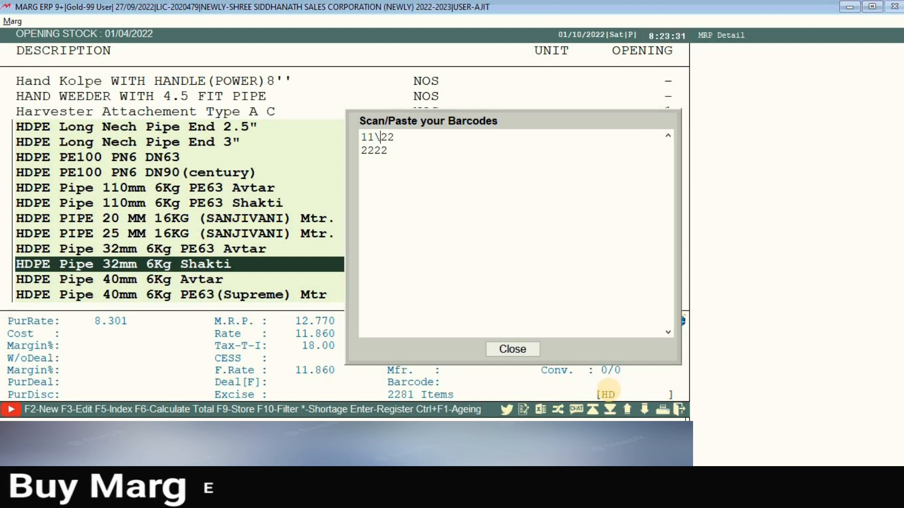
key(BackSpace)
text(0)
key(Return)
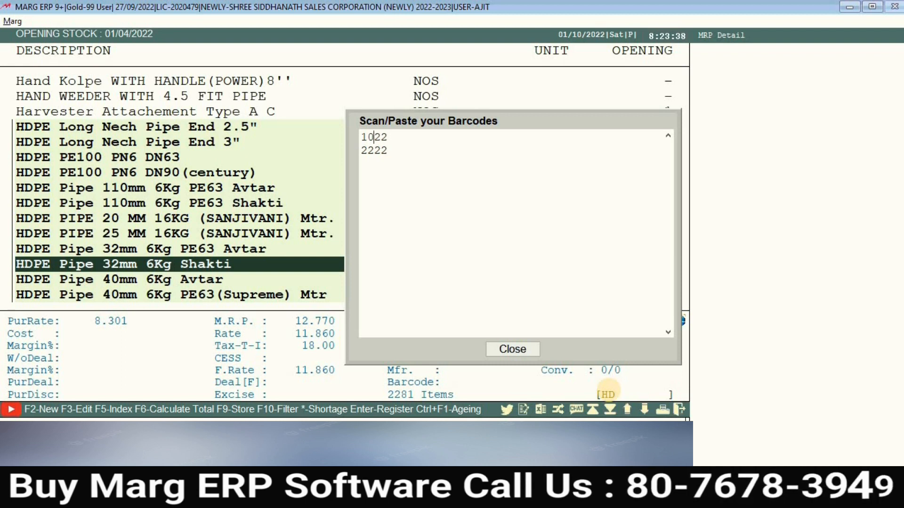
key(Escape)
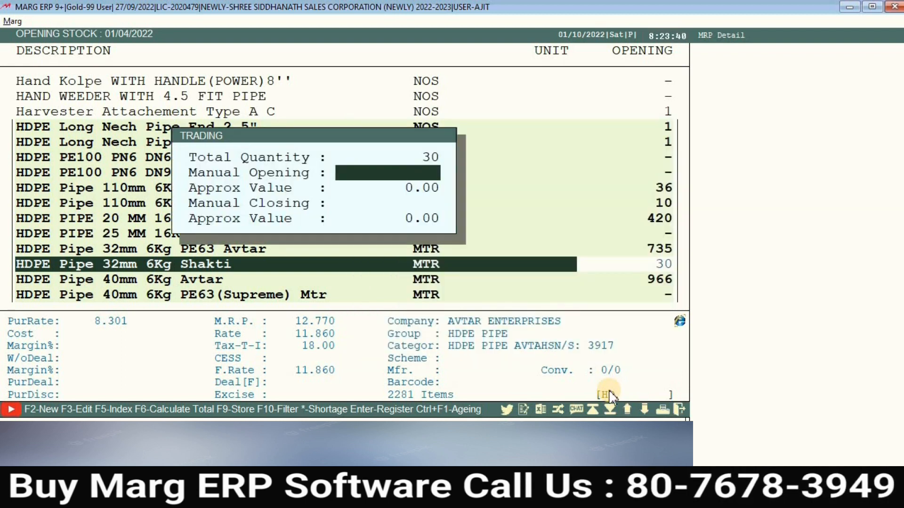
- Accept the trading details with the manual opening left blank and leave the opening stock list
key(Return)
key(Return)
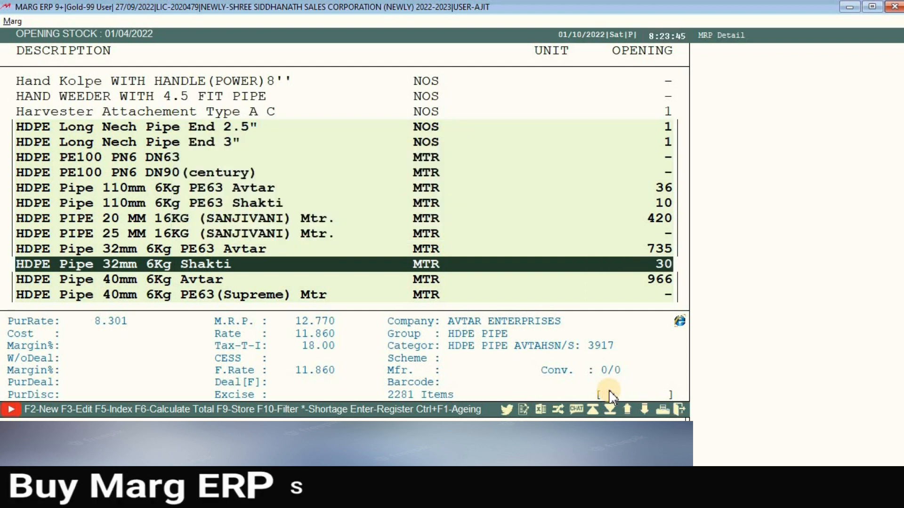
click(663, 264)
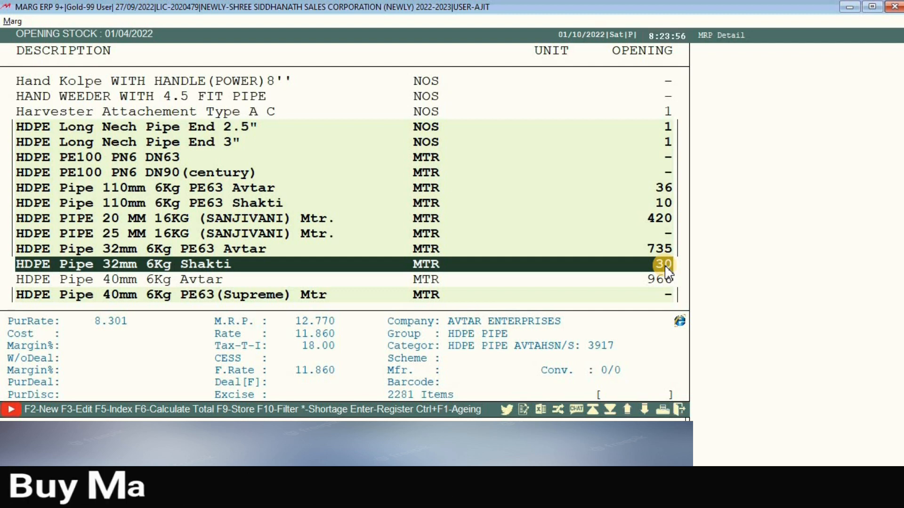
key(Escape)
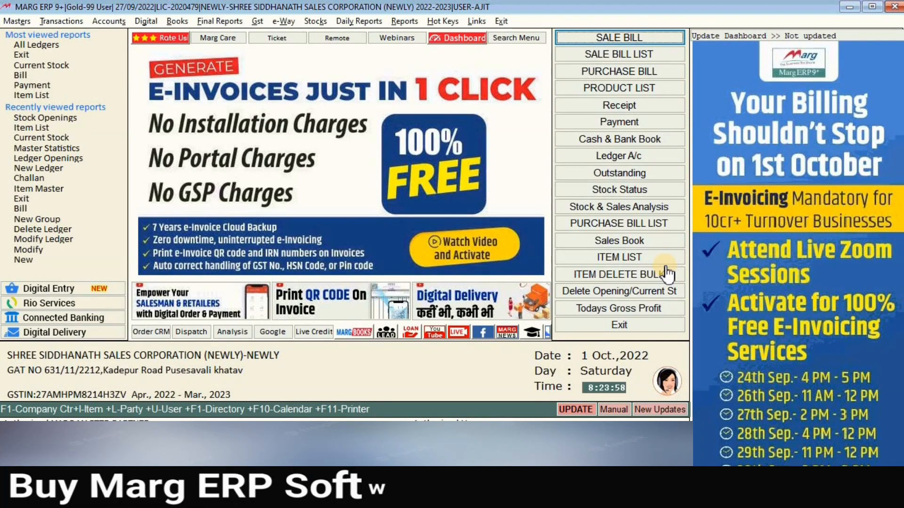
- Leave the company, change its working style to Self-Secondary, save the alteration and reopen the company
click(619, 327)
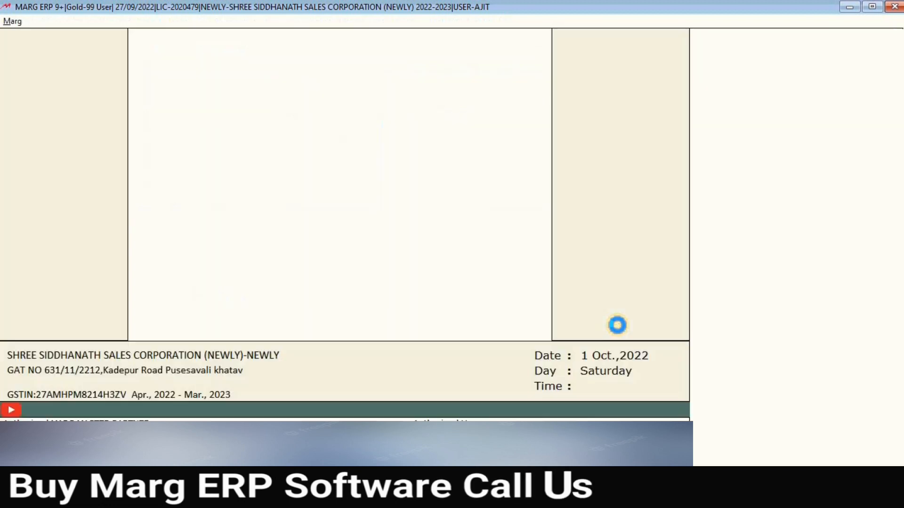
key(F3)
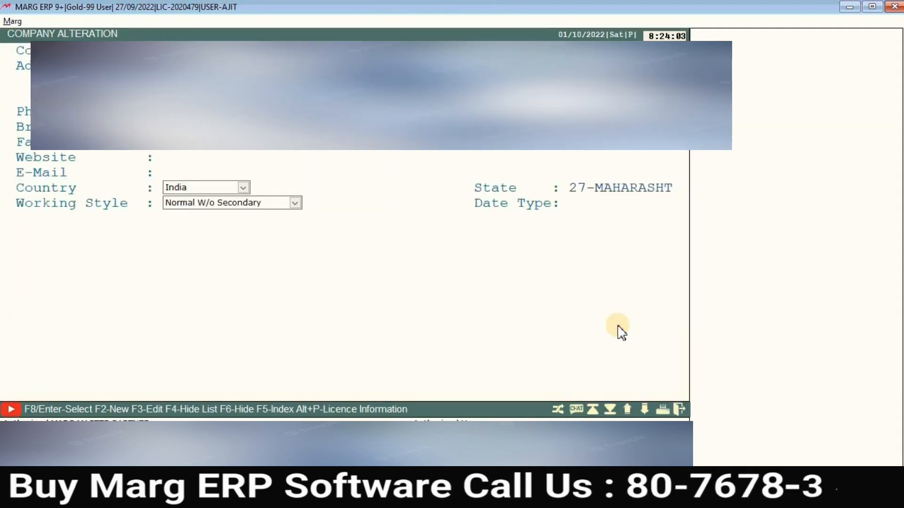
click(270, 204)
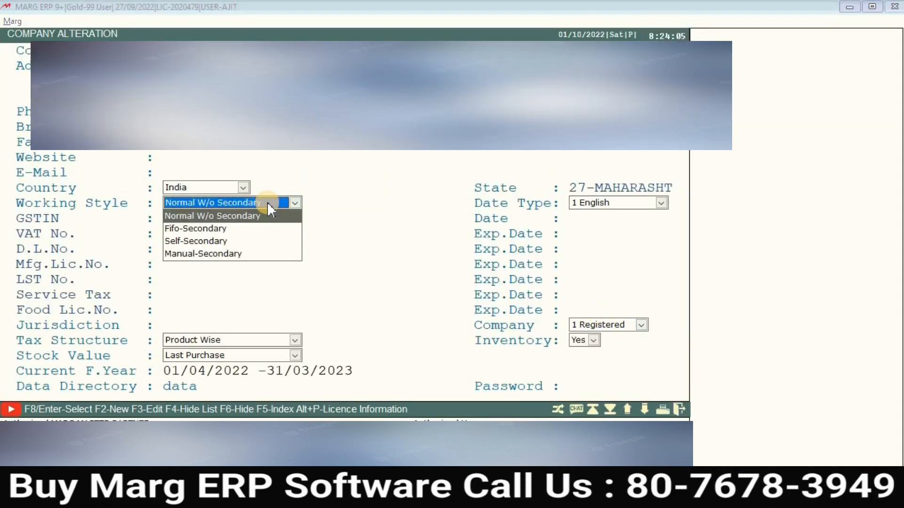
click(208, 242)
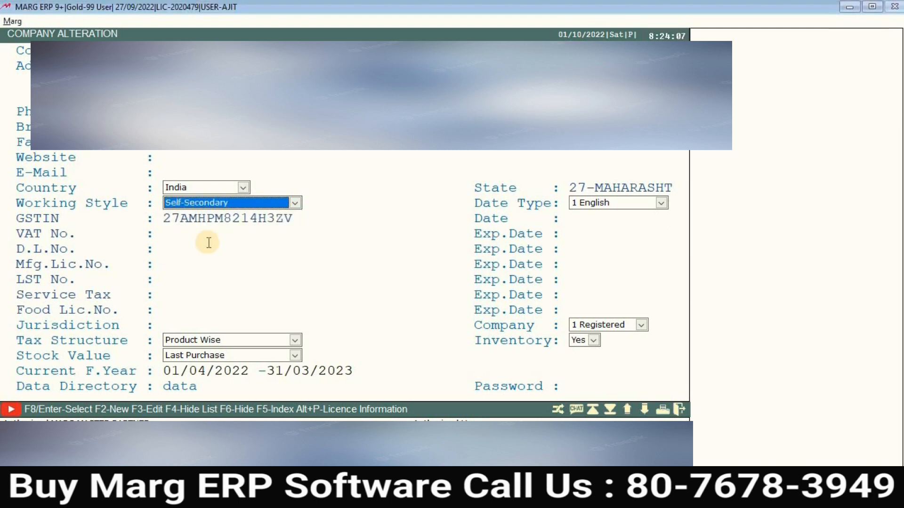
key(Return)
key(Return)
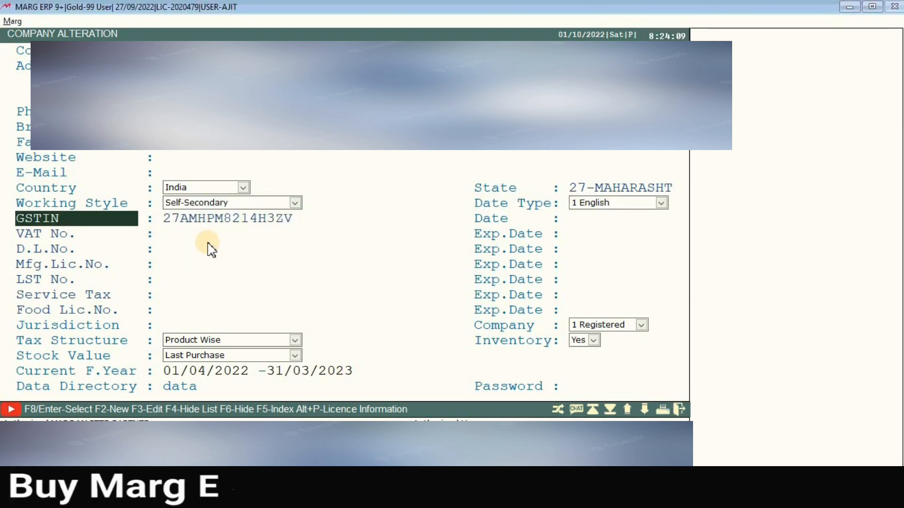
key(Page_Down)
key(Return)
key(Return)
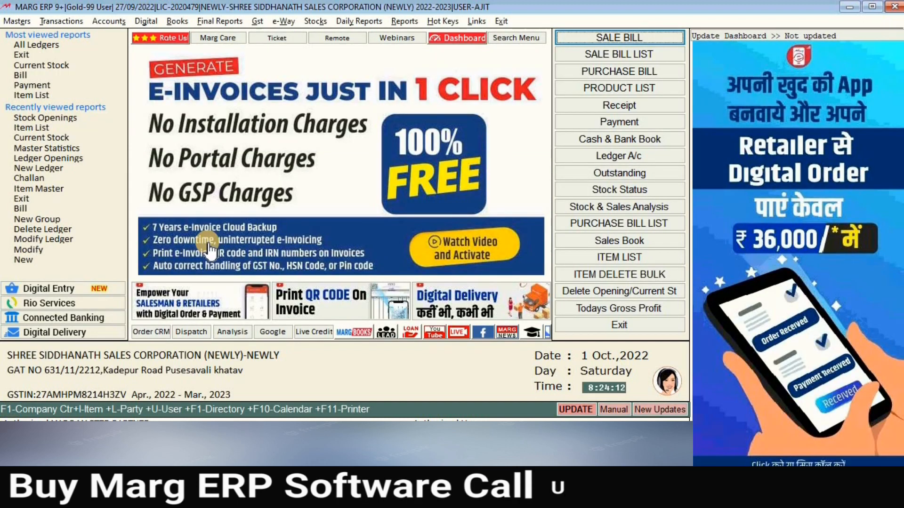
- Open the stock openings list as on 30/09/2022 with Whole stock status, Report MRP wise No and no company or group selection
click(17, 22)
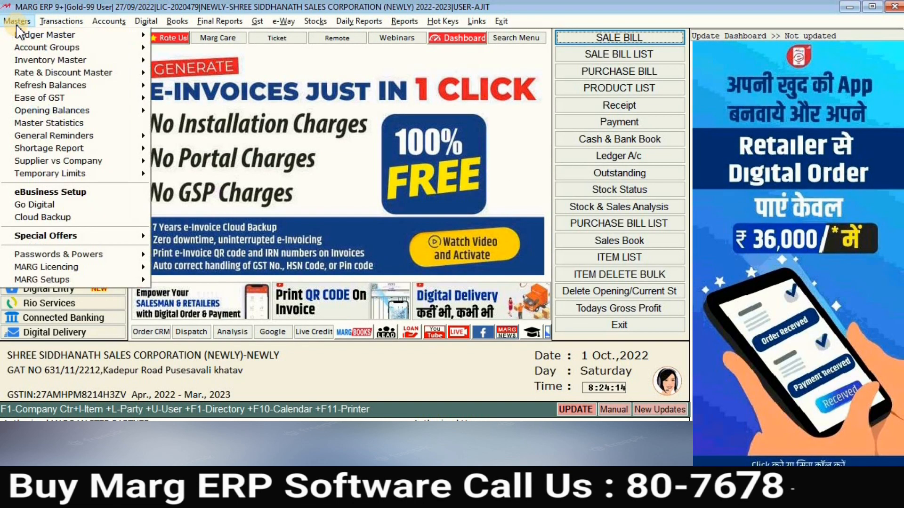
click(107, 73)
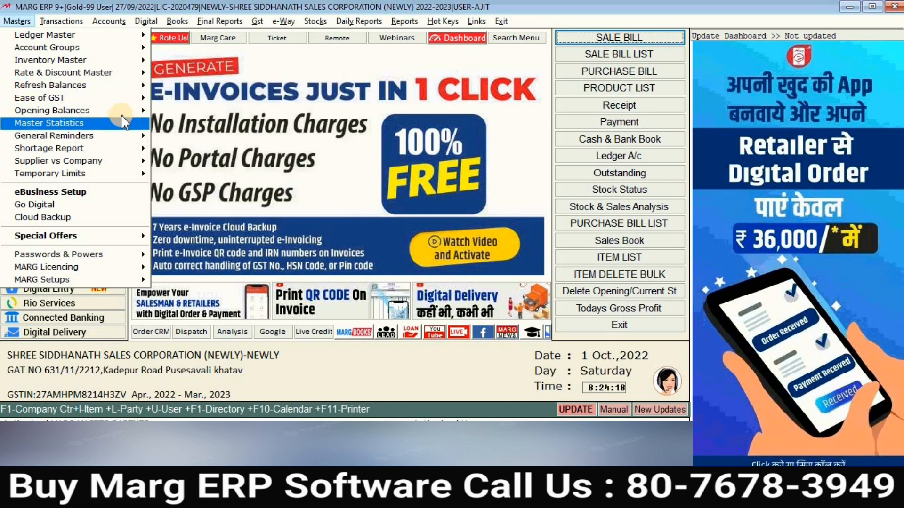
click(141, 113)
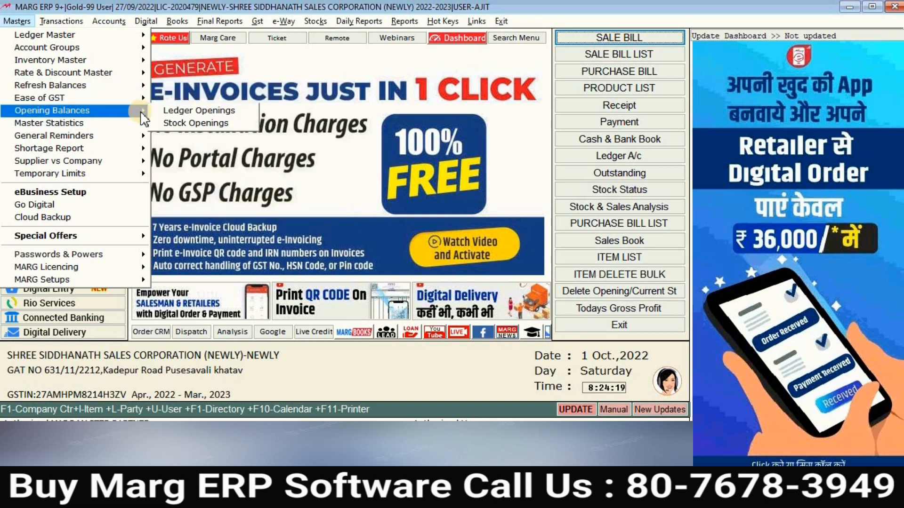
click(189, 122)
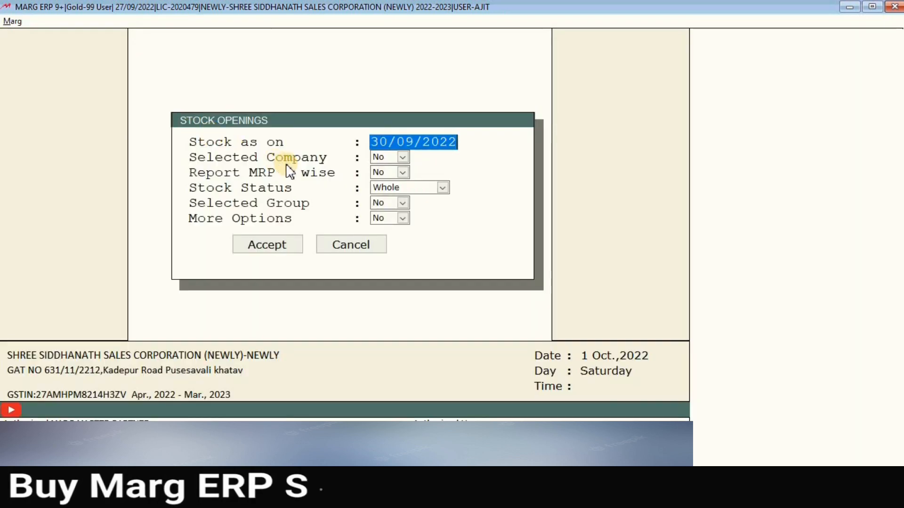
key(Return)
key(Return)
key(Return)
key(Return)
key(Return)
key(Return)
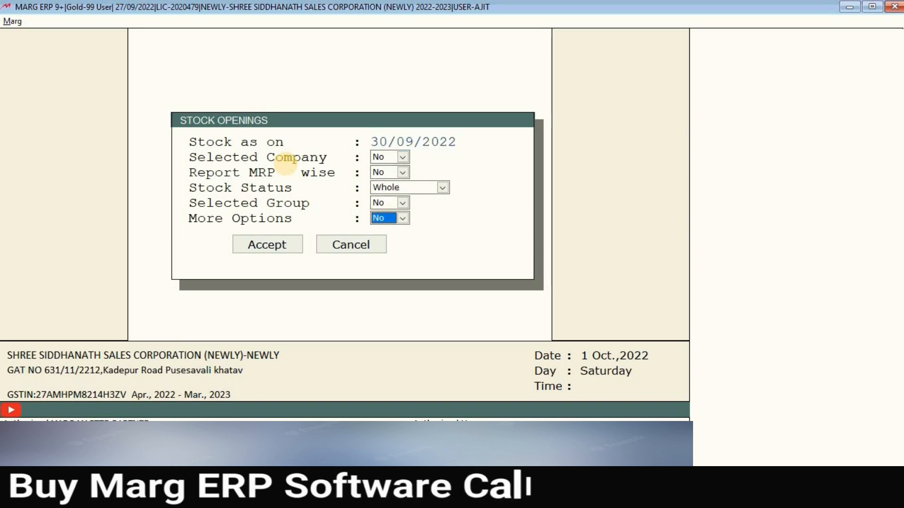
key(Return)
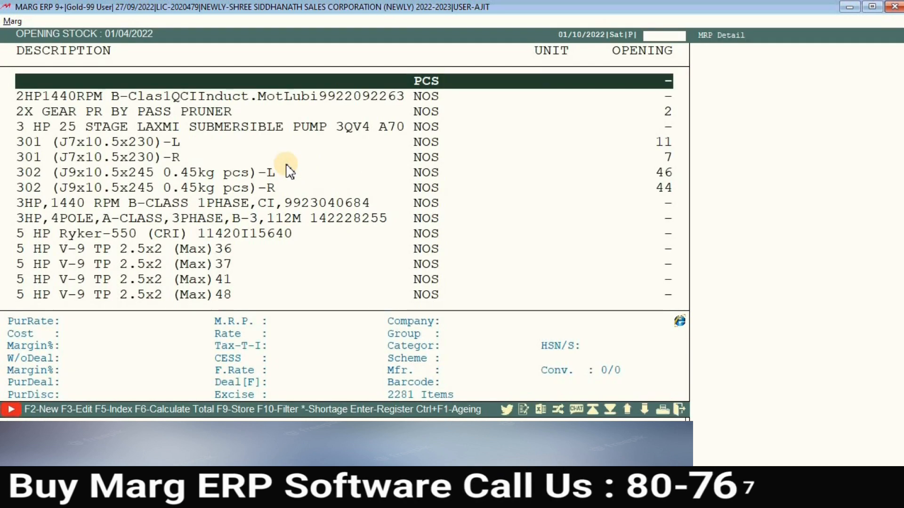
- Open the 2HP 1440RPM Lubi induction motor's opening stock and set its first line to MRP 400 and opening quantity 50
key(Down)
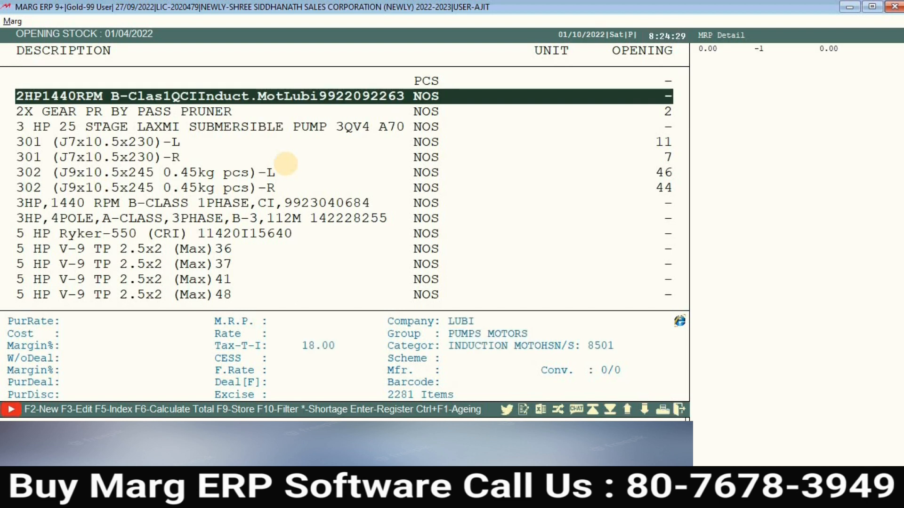
key(Return)
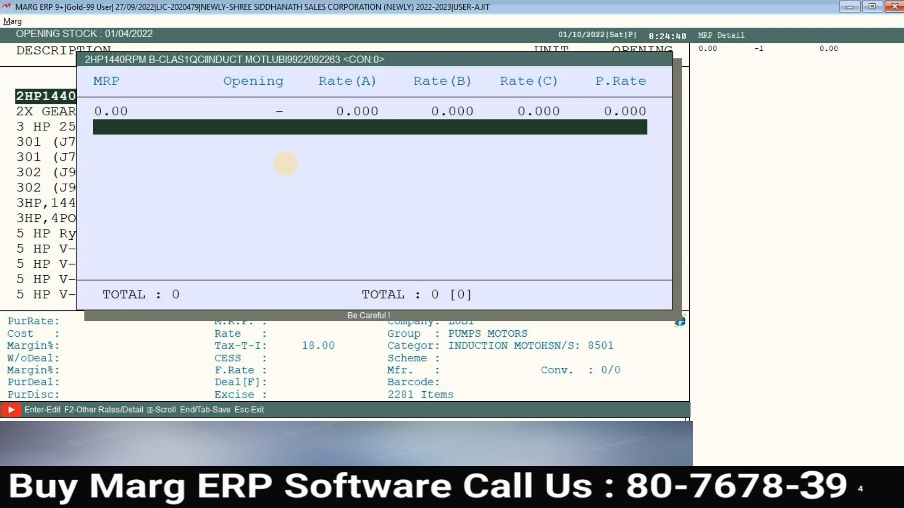
key(Up)
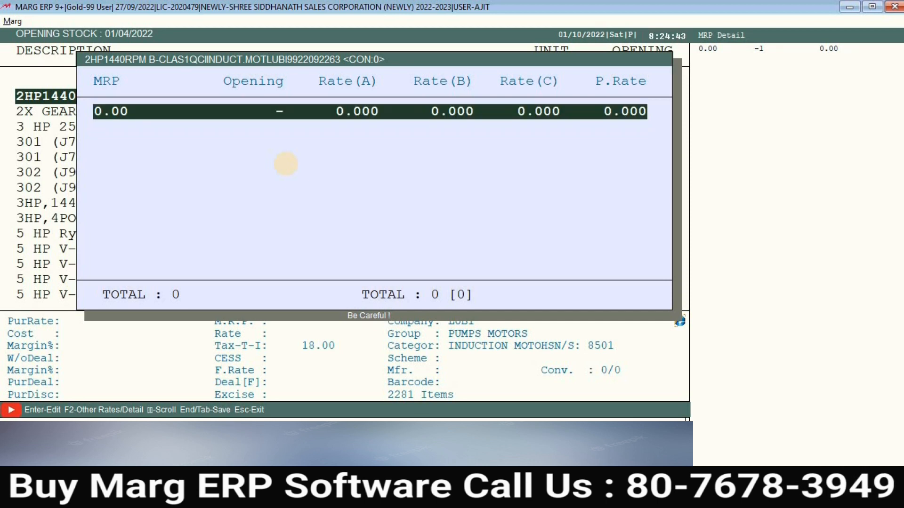
key(Return)
text(400 .)
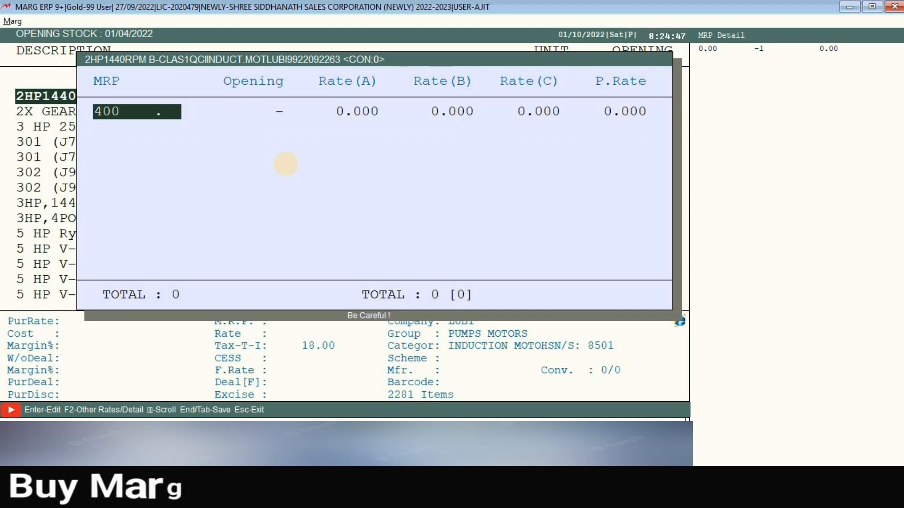
key(Return)
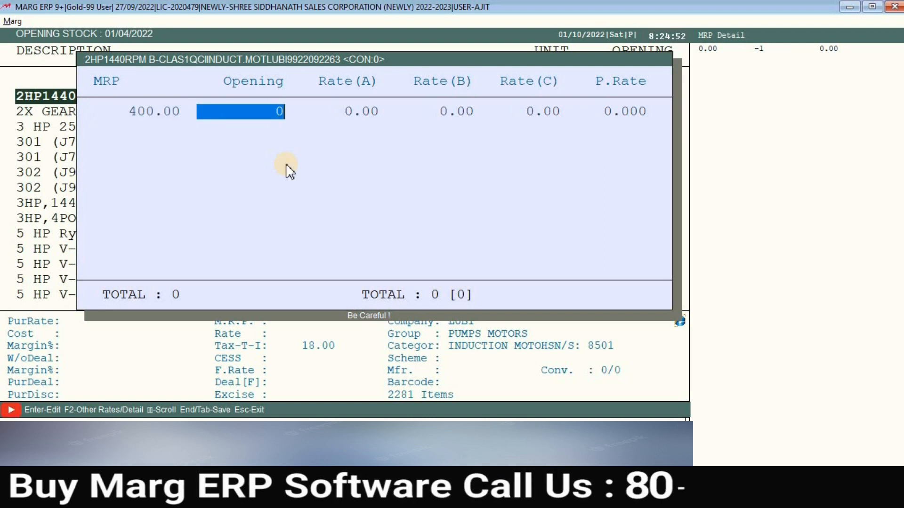
text(50)
key(Return)
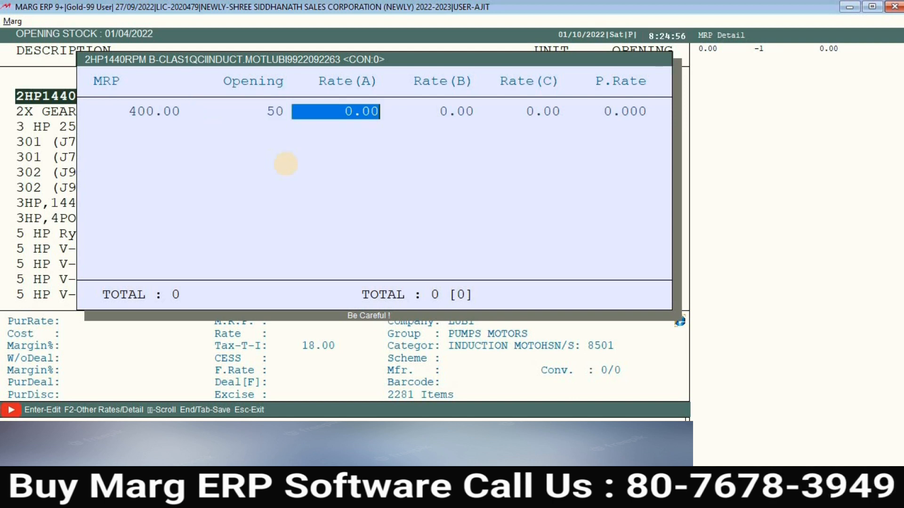
- Set the 400 MRP line's Rate A to 300, Rate B to 350, Rate C to 370 and purchase rate to 270
text(300 .)
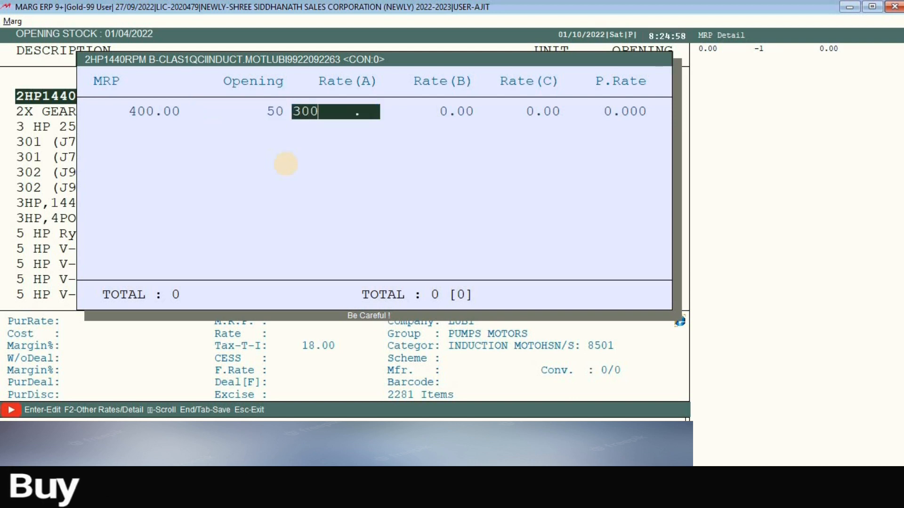
key(Return)
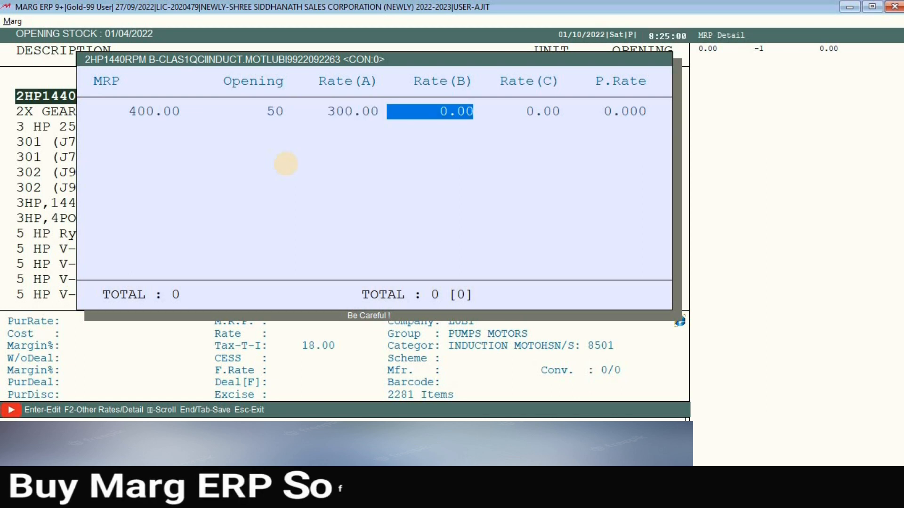
text(350)
key(Return)
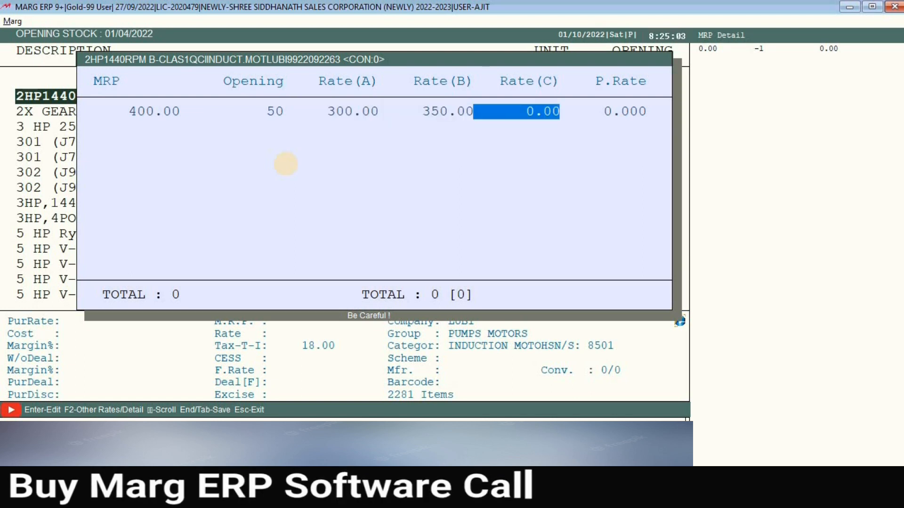
text(370)
key(Return)
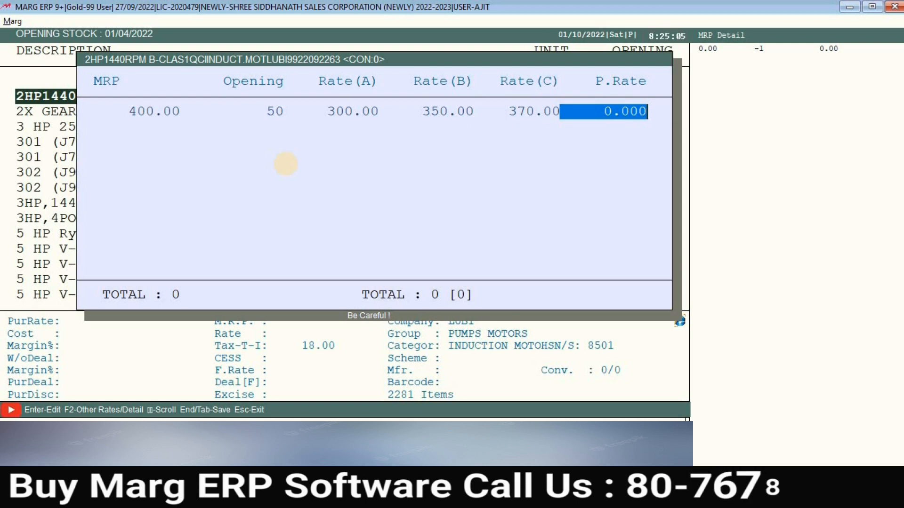
text(27)
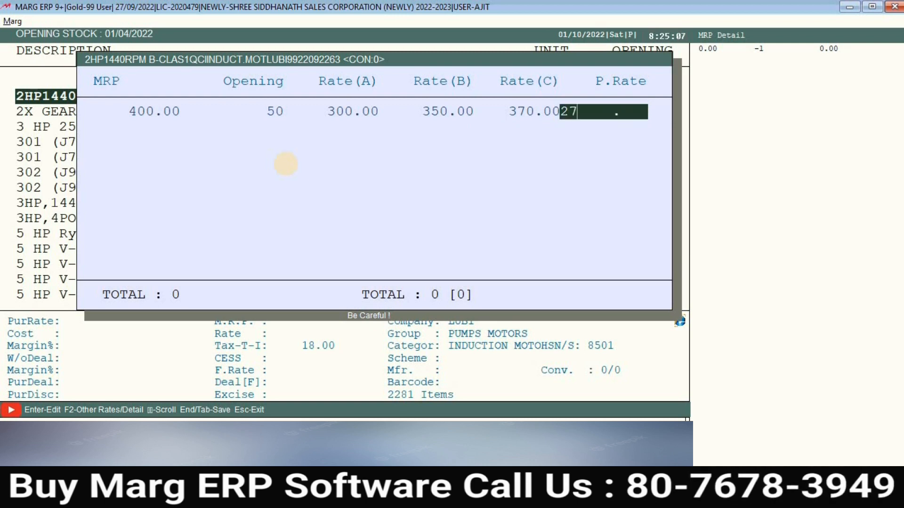
key(Return)
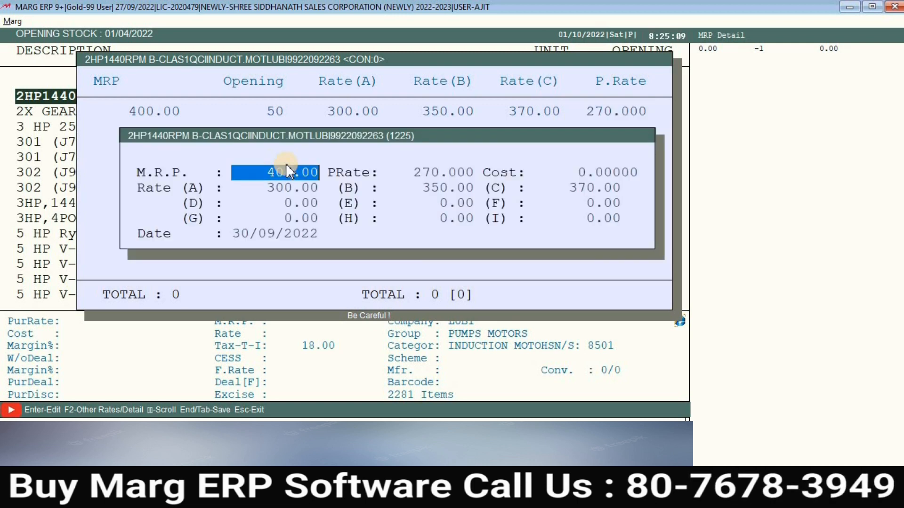
- Set Rate D to 340 in the line's detailed rates, leaving the other rates as they are
key(Return)
key(Return)
key(Return)
key(Return)
key(Return)
key(Return)
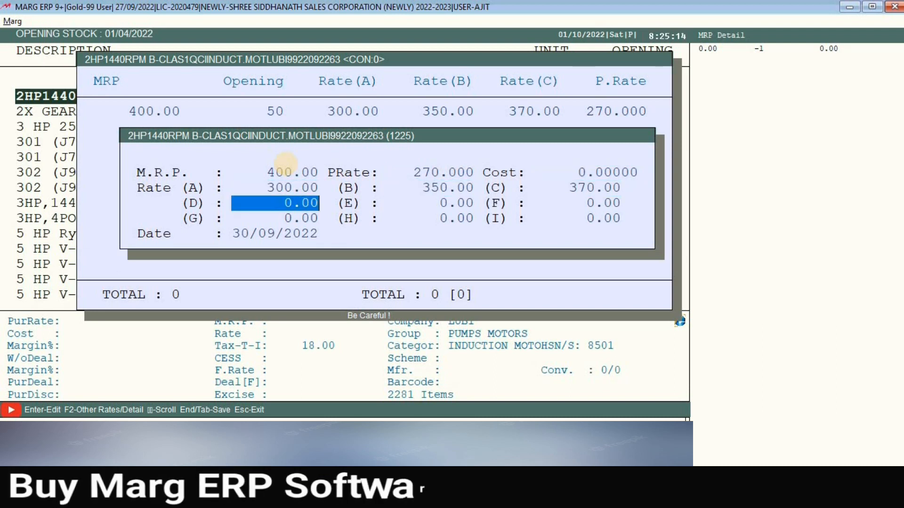
text(3)
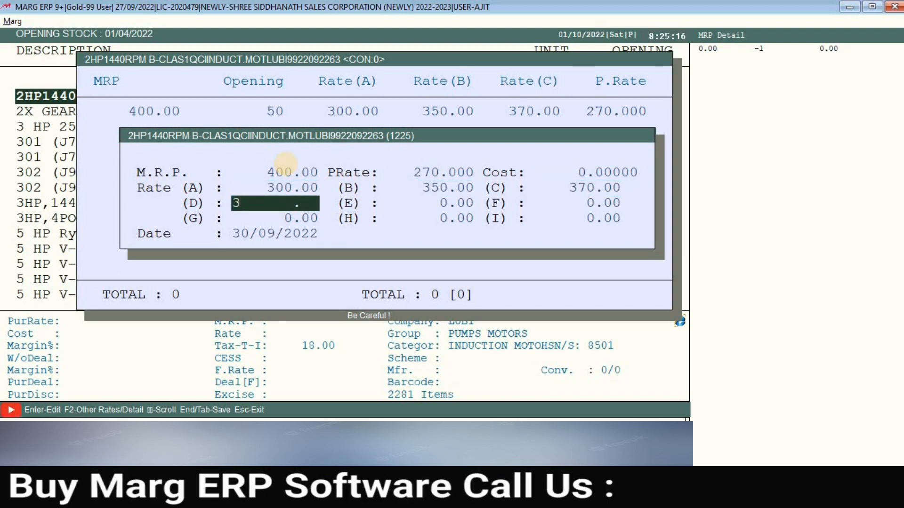
text(40)
key(Return)
key(Return)
key(Return)
key(Return)
key(Return)
key(Return)
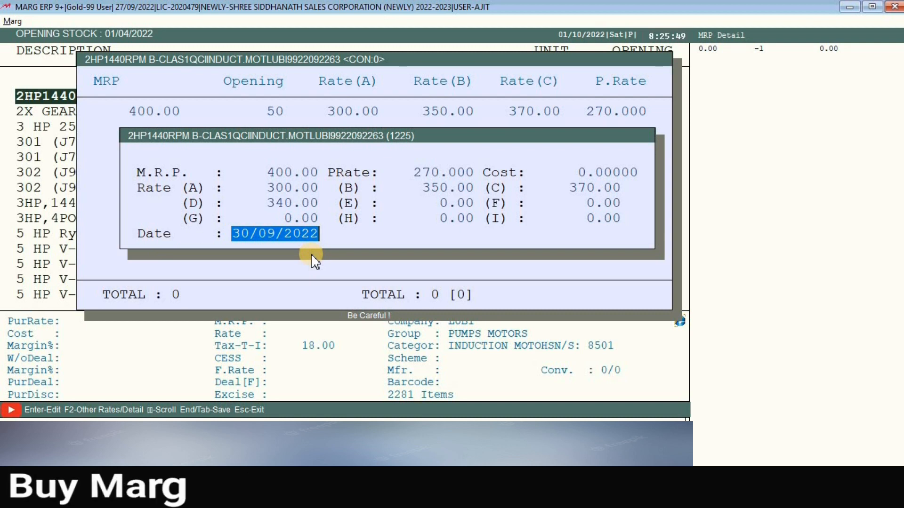
- Accept the date 30/09/2022 and enter barcode 1199 for the 400 MRP line
key(Return)
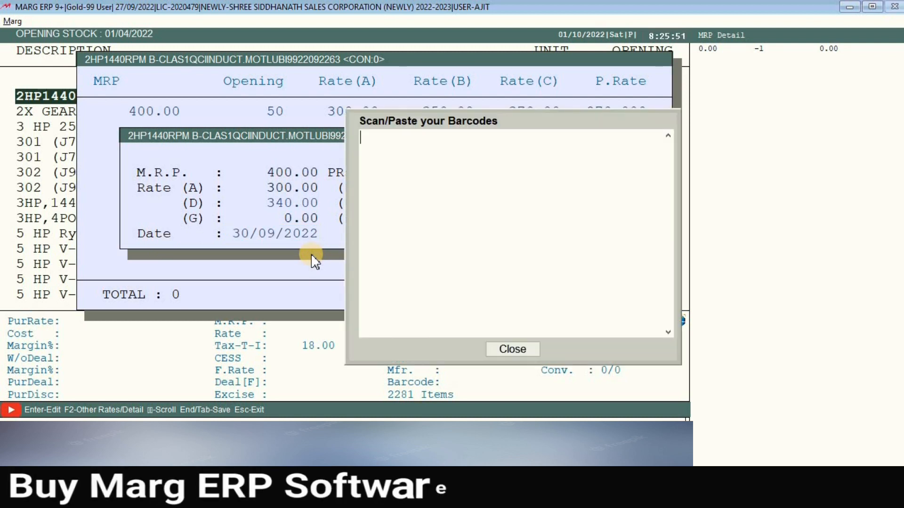
text(1199)
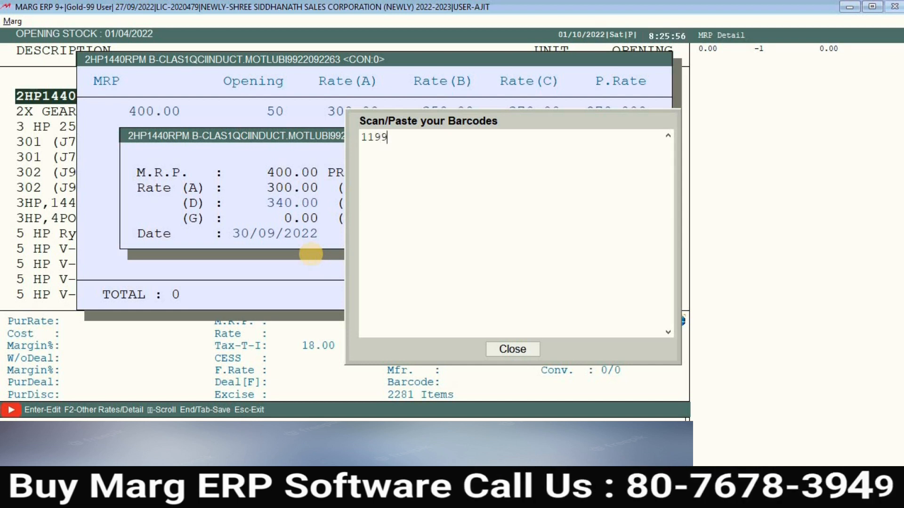
key(Escape)
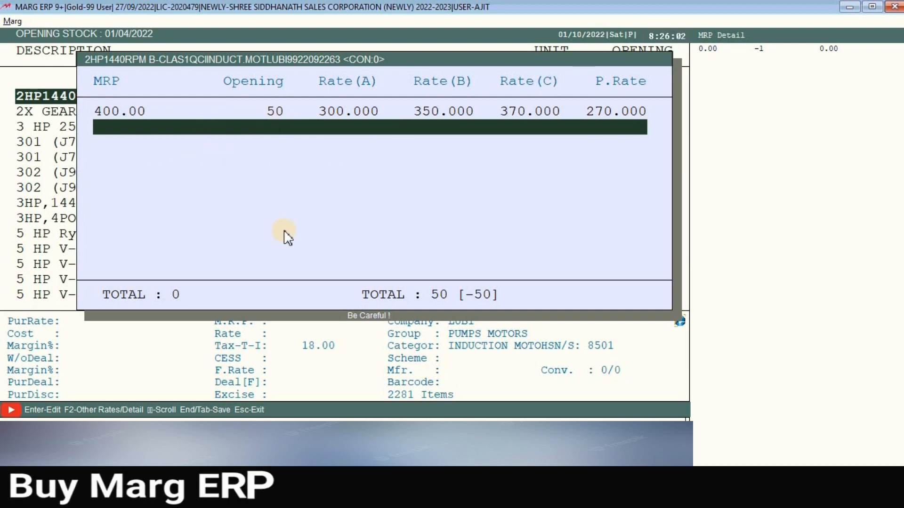
- Save the motor's opening stock changes and accept the trading details with the manual opening left blank
key(Escape)
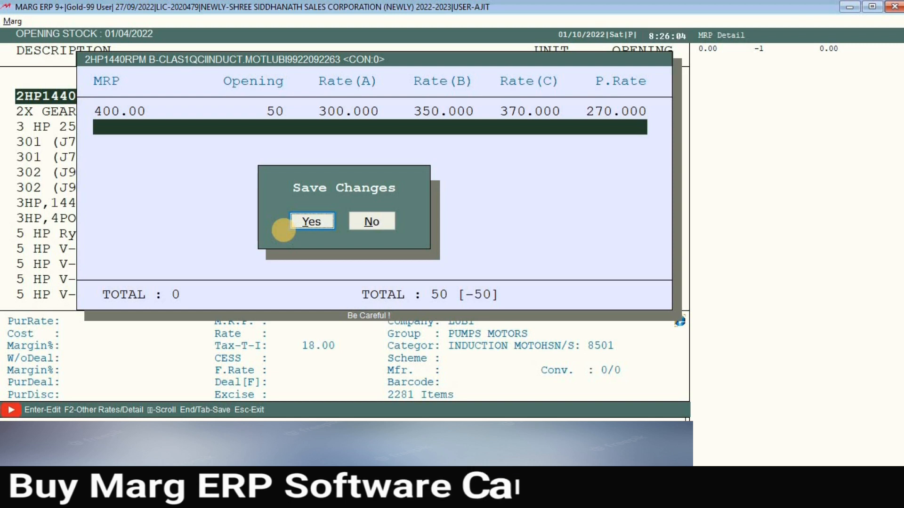
key(Return)
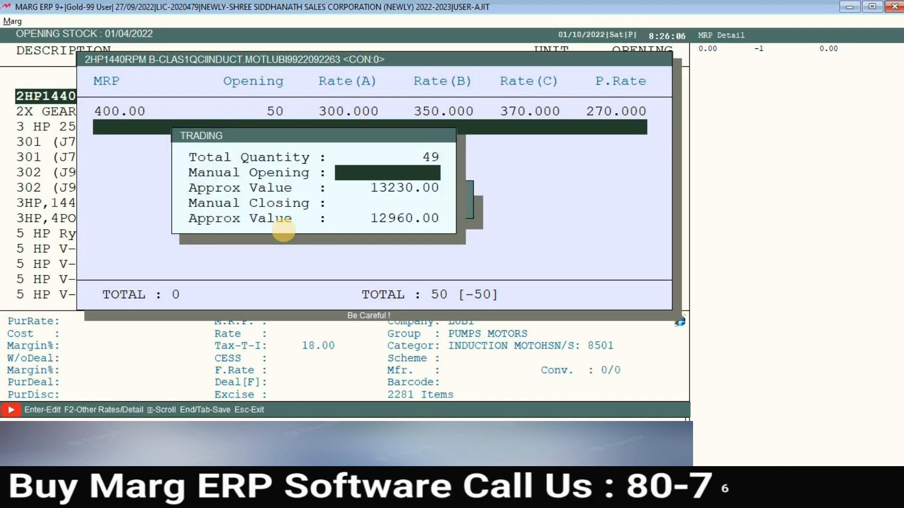
key(Return)
key(Return)
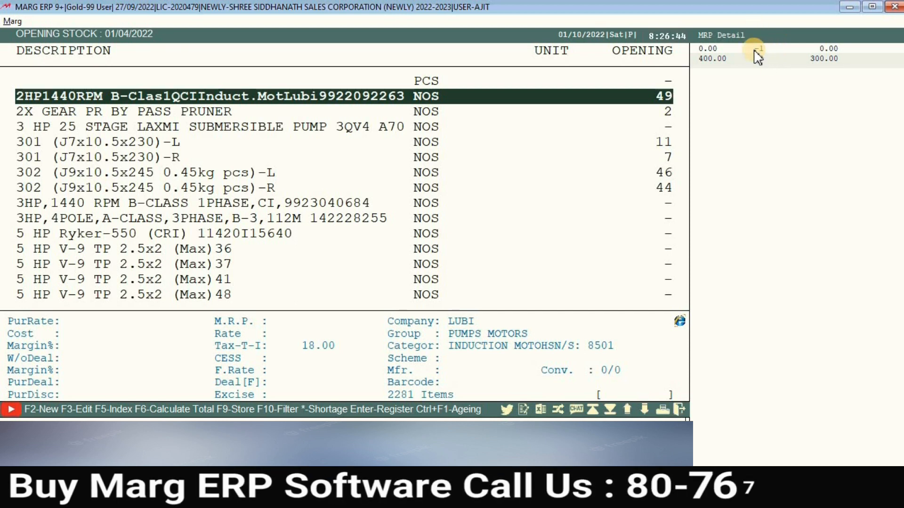
- Leave the opening stock list and reopen it as on 30/09/2022 with Whole stock status and Report MRP wise No
key(Escape)
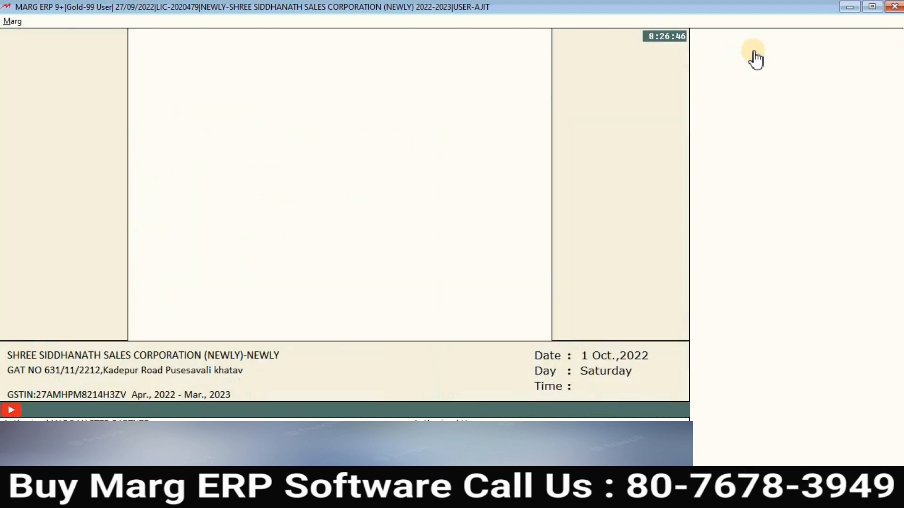
click(27, 22)
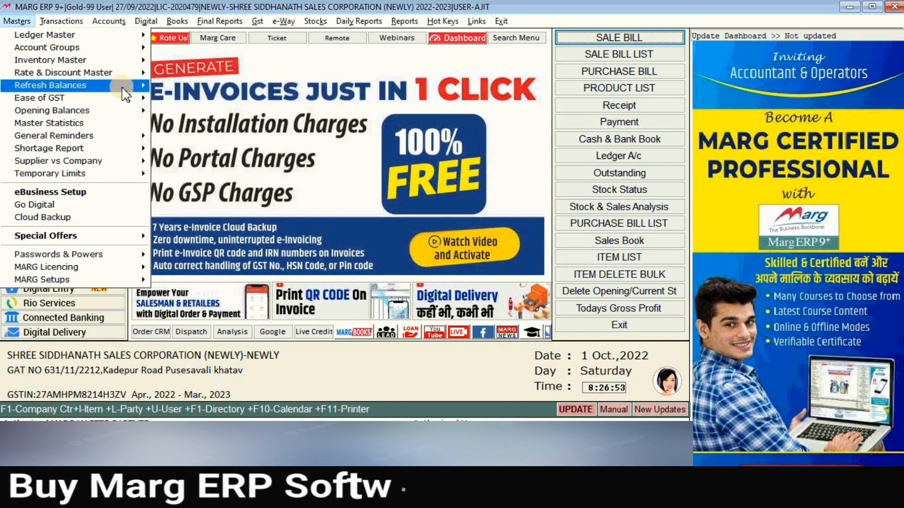
mouse_move(132, 110)
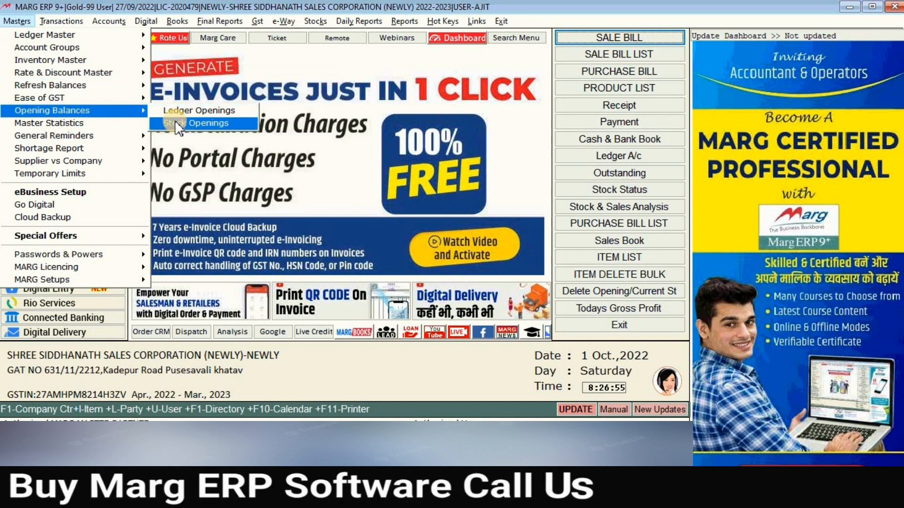
click(176, 123)
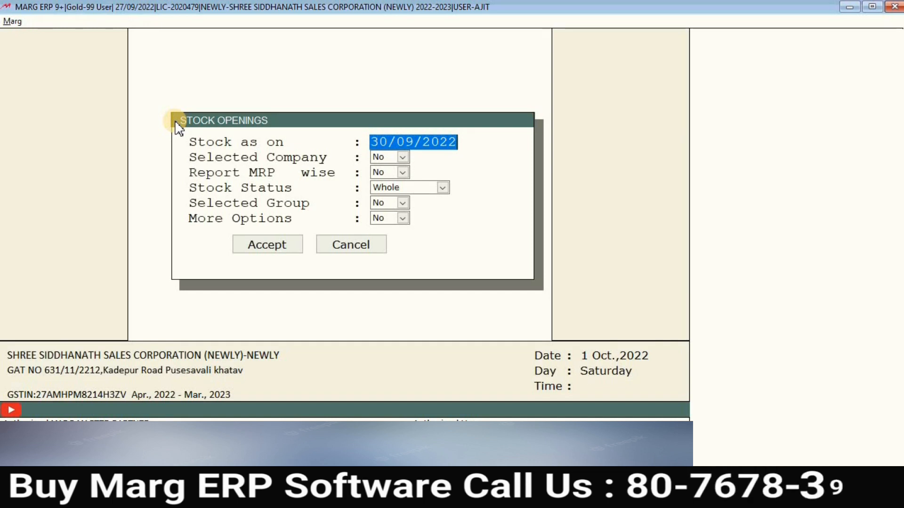
key(Return)
key(Return)
key(Return)
key(Return)
key(Return)
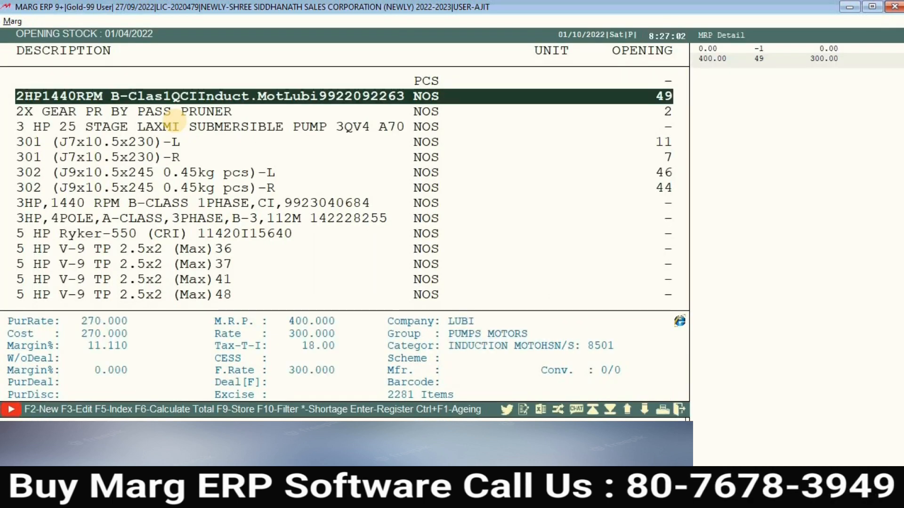
- Change the motor's 400 MRP line to MRP 399 and opening quantity 100
key(Return)
click(174, 125)
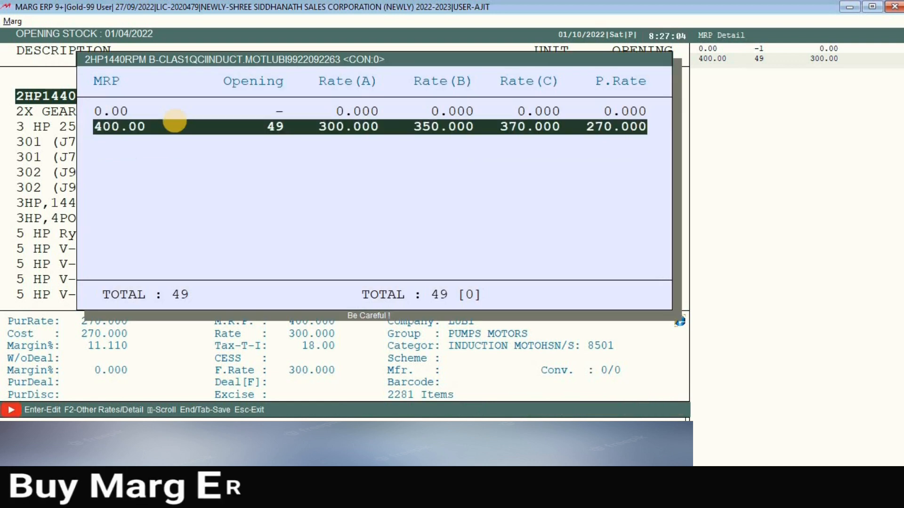
key(Return)
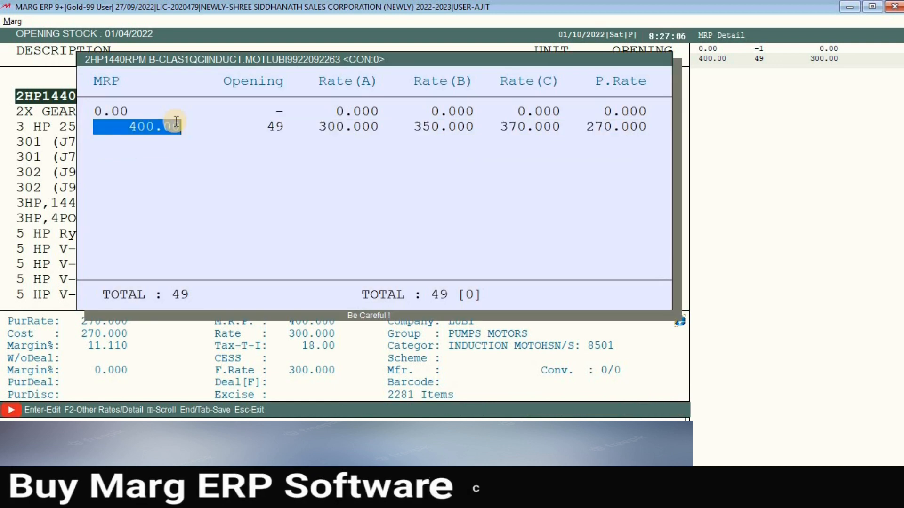
text(399 .)
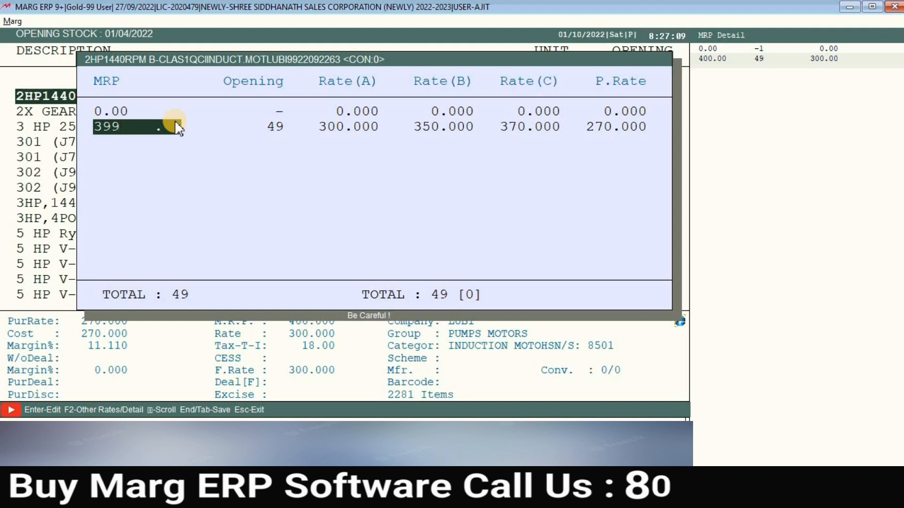
key(Return)
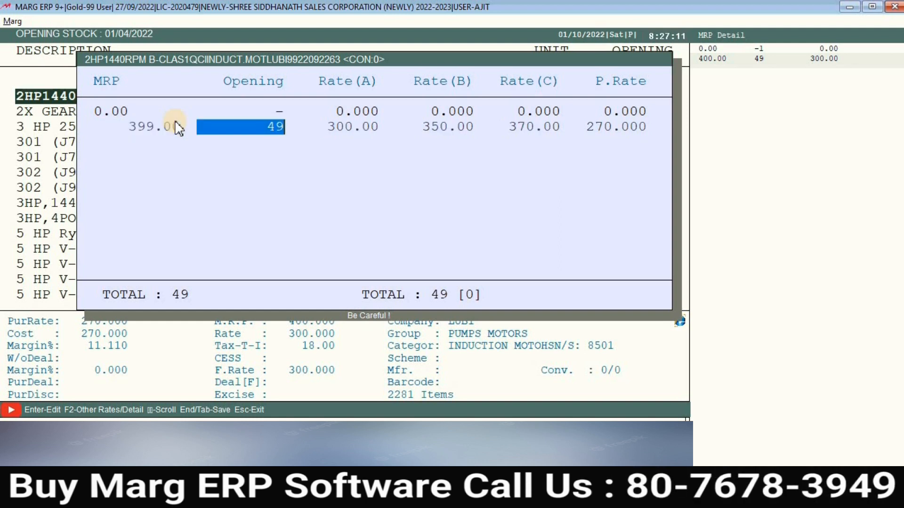
text(100)
key(Return)
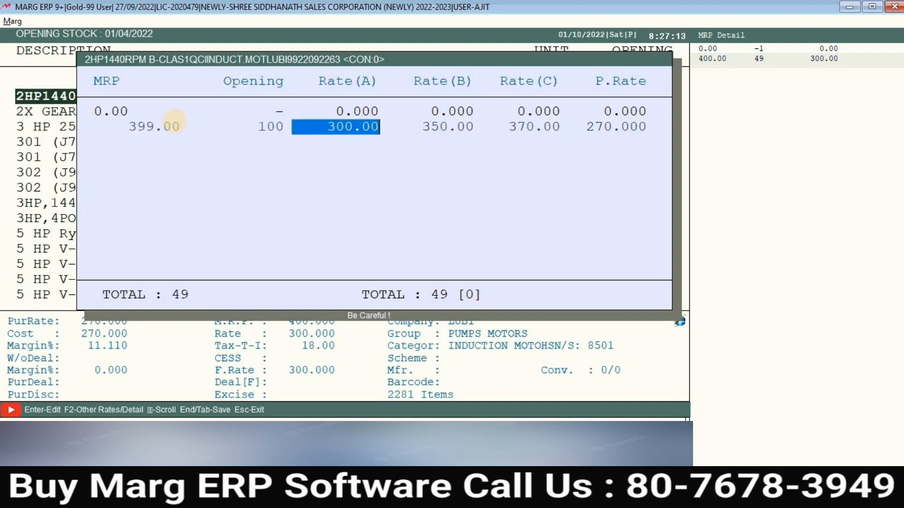
- Accept the 399 MRP line with its existing rates, date 30/09/2022 and barcode 1199
key(Return)
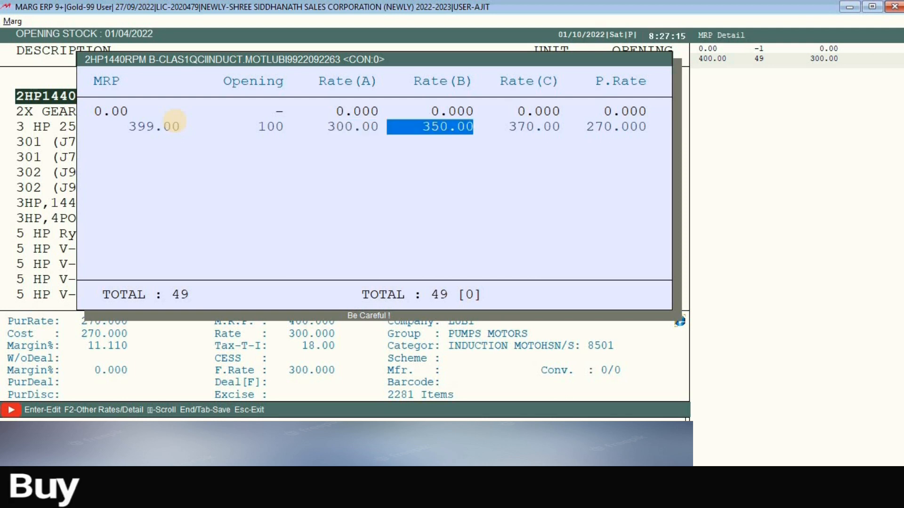
key(Return)
key(Return)
key(Return)
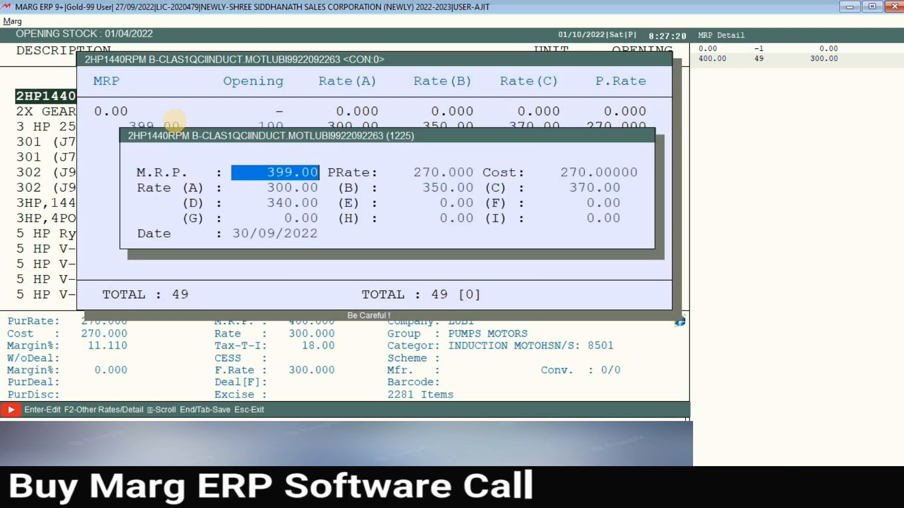
key(Return)
key(Return)
key(Down)
key(Return)
key(Return)
key(Return)
key(Return)
key(Return)
key(Return)
key(Return)
key(Return)
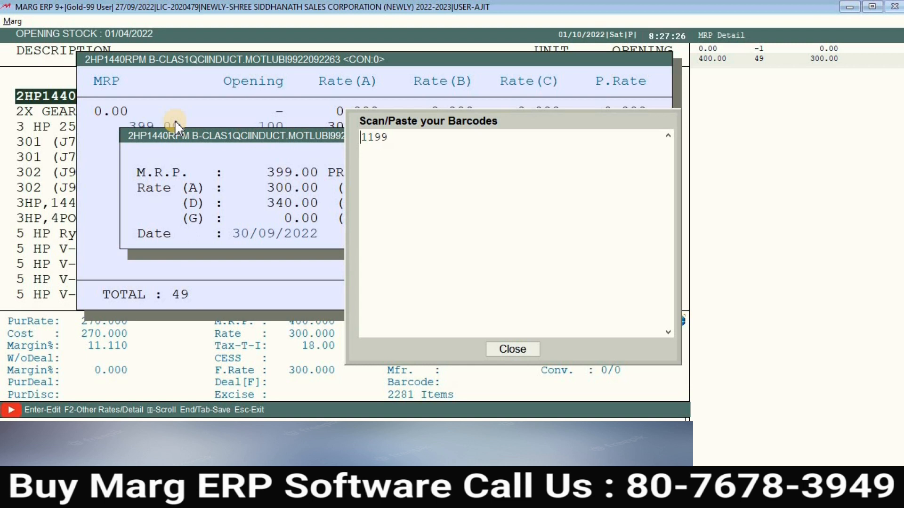
key(Escape)
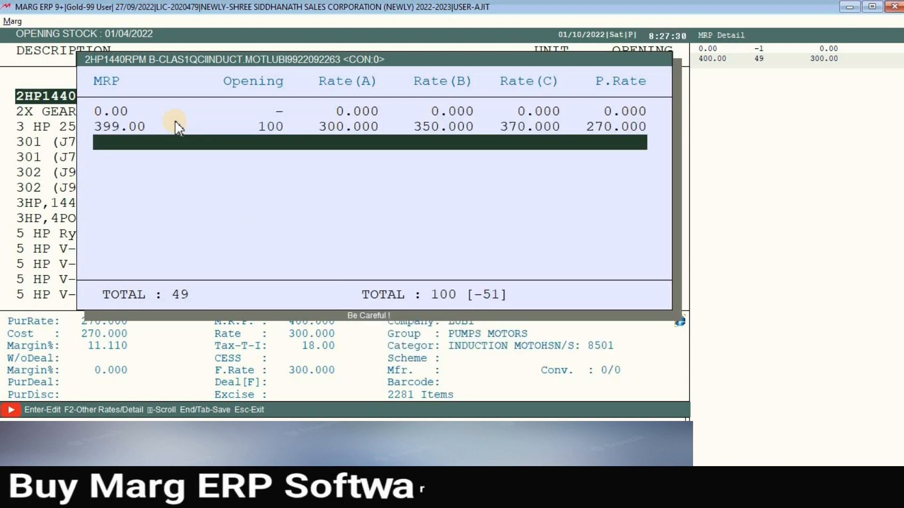
- Save the motor's 399 MRP opening stock and accept the trading details with the manual closing left blank
key(Escape)
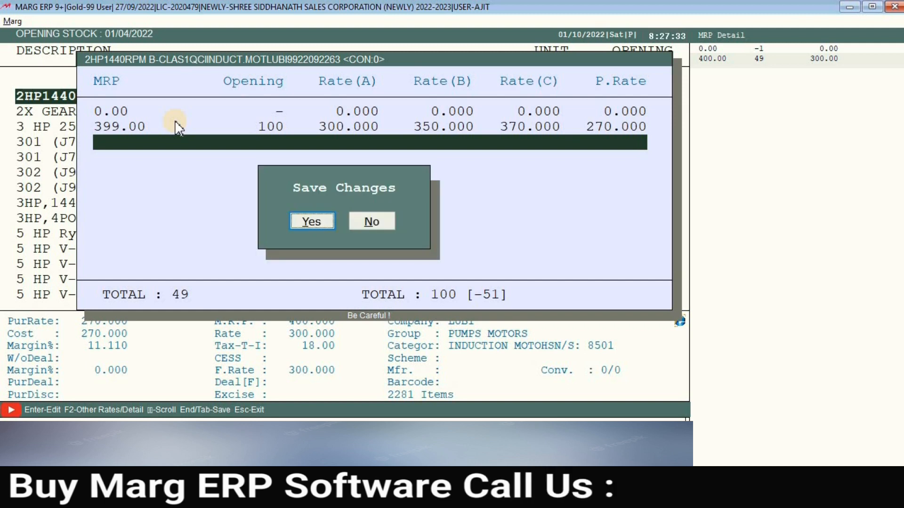
key(Return)
key(Return)
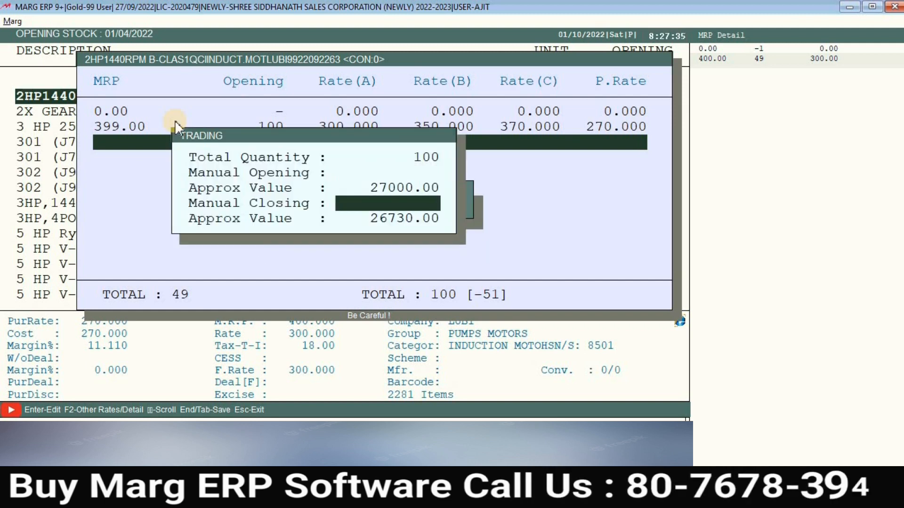
key(Return)
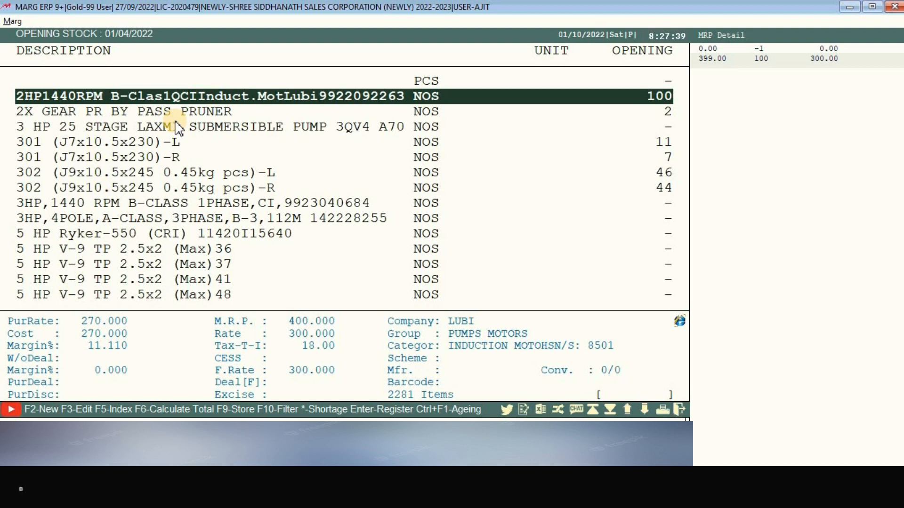
- Reopen the motor's opening stock and set the 399 MRP line's opening quantity to 0, keeping its existing rates and date
key(Return)
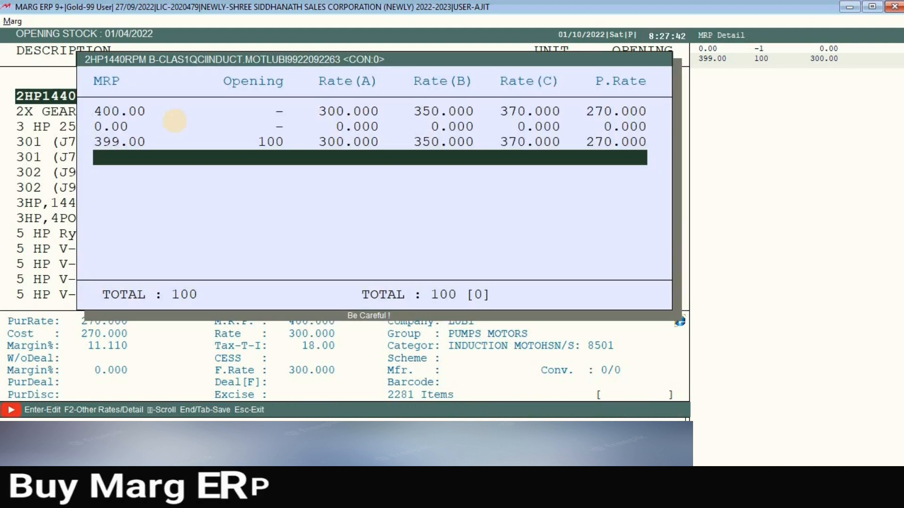
key(Up)
key(Return)
key(Return)
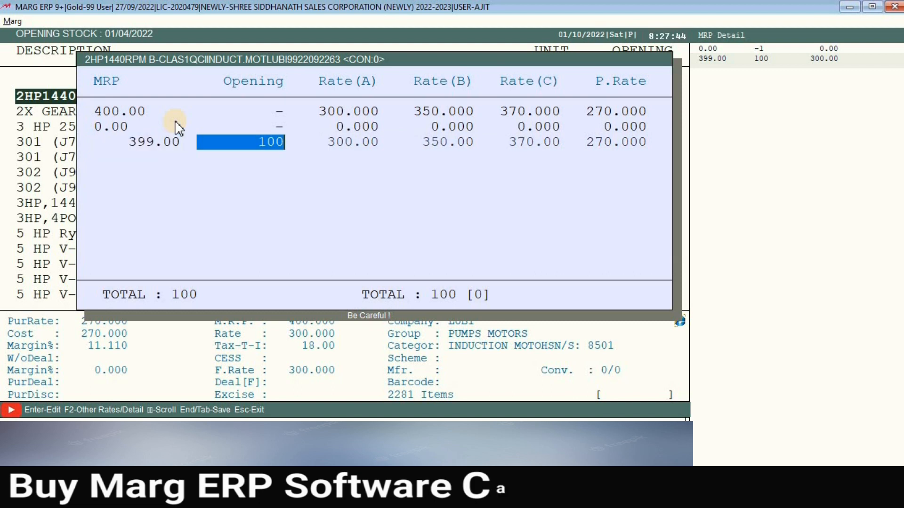
text(0)
key(Return)
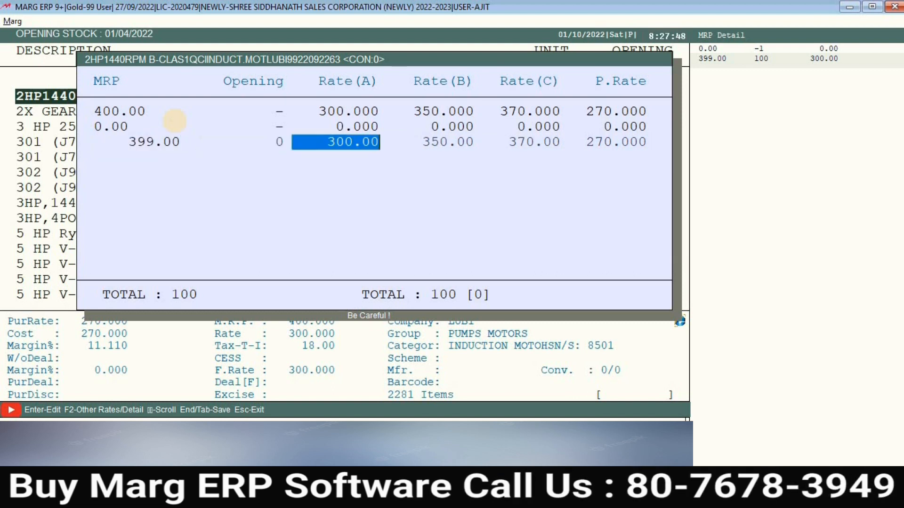
key(Return)
key(Return)
key(Return)
key(Return)
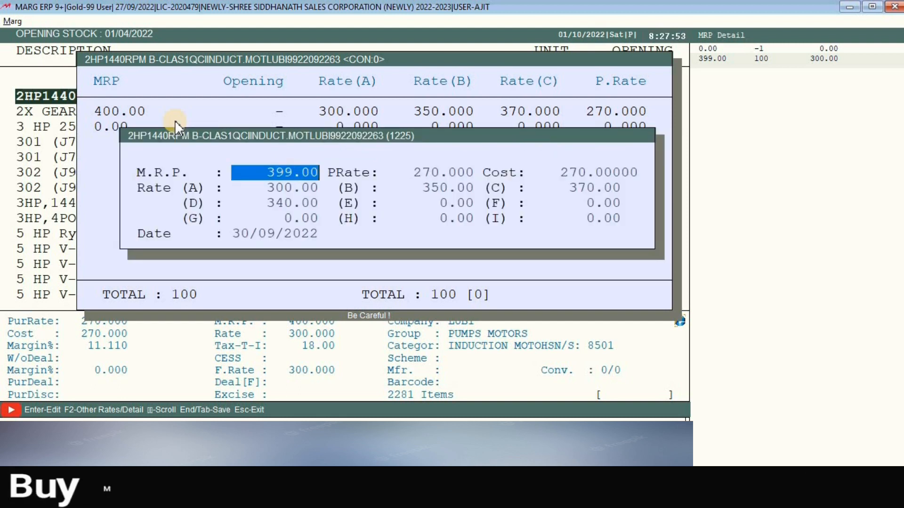
key(Tab)
key(Escape)
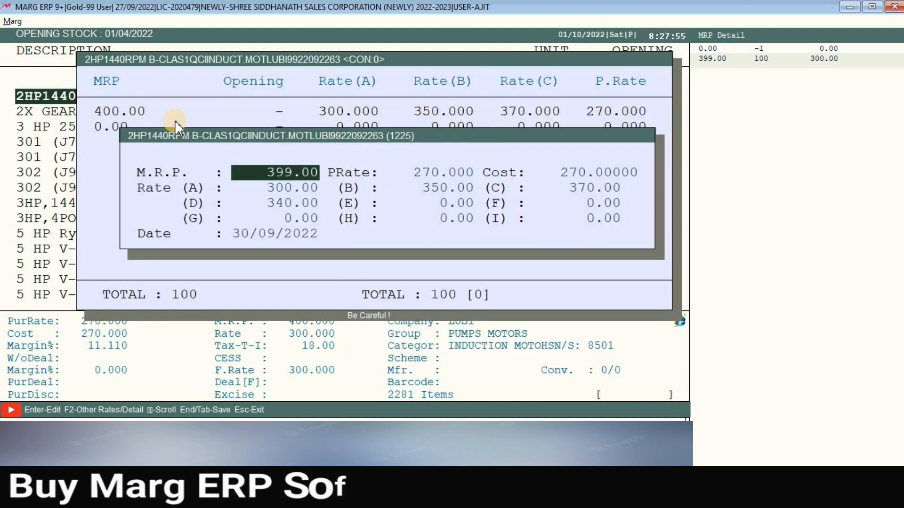
- Save the motor's zeroed opening stock and accept the trading details without a manual closing value
key(Escape)
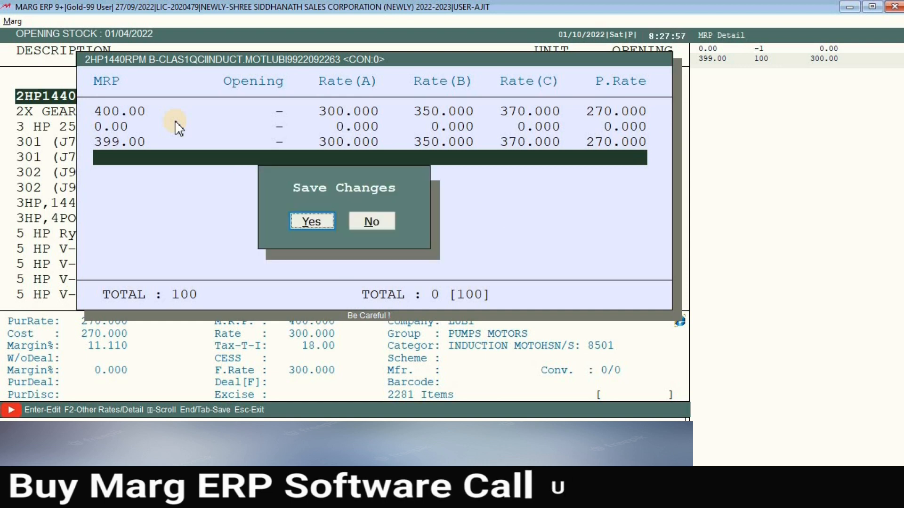
key(Return)
key(Return)
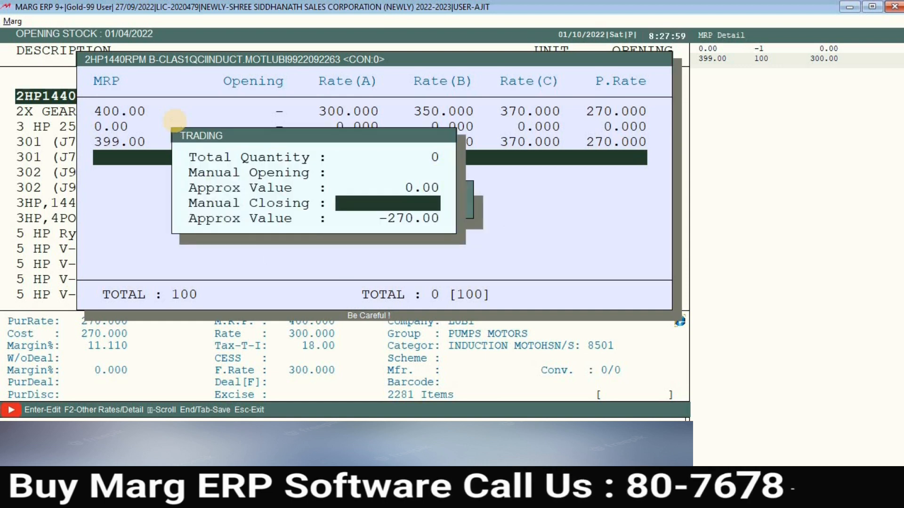
key(Return)
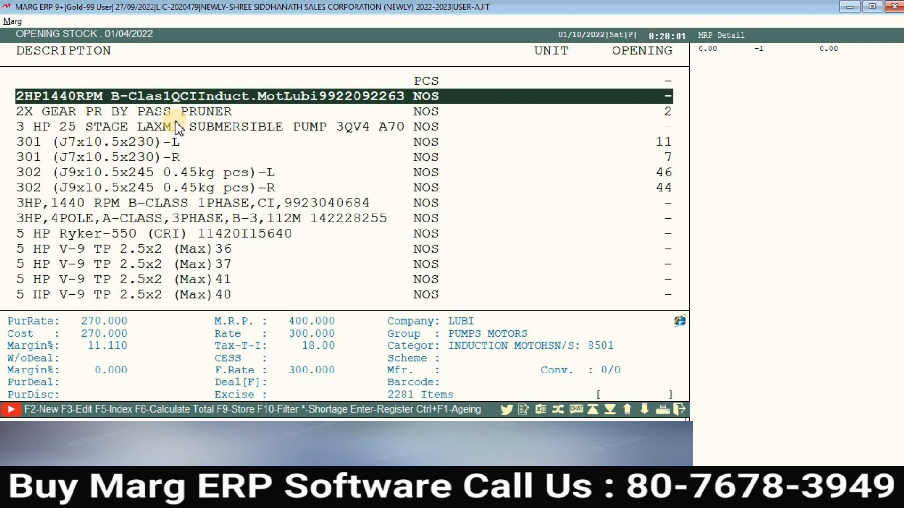
- Leave the opening stock list and reopen the Stock Openings options
key(Up)
key(Down)
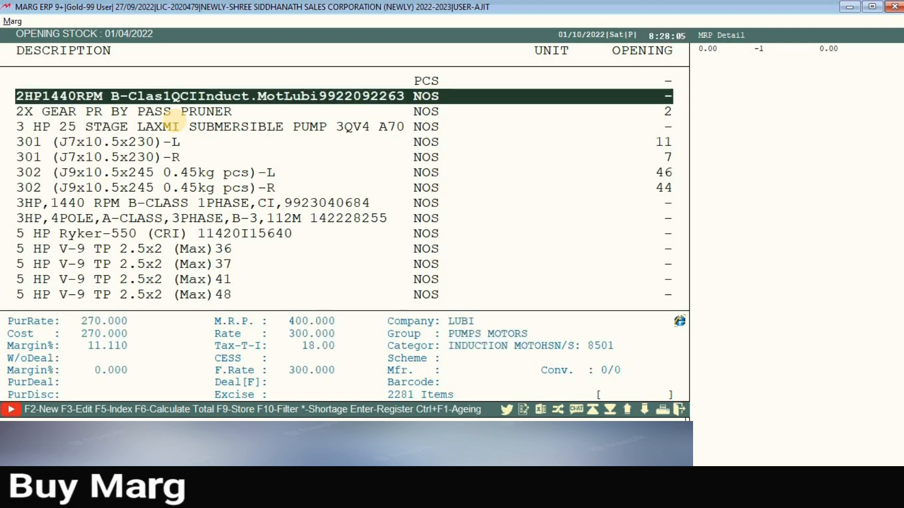
key(Down)
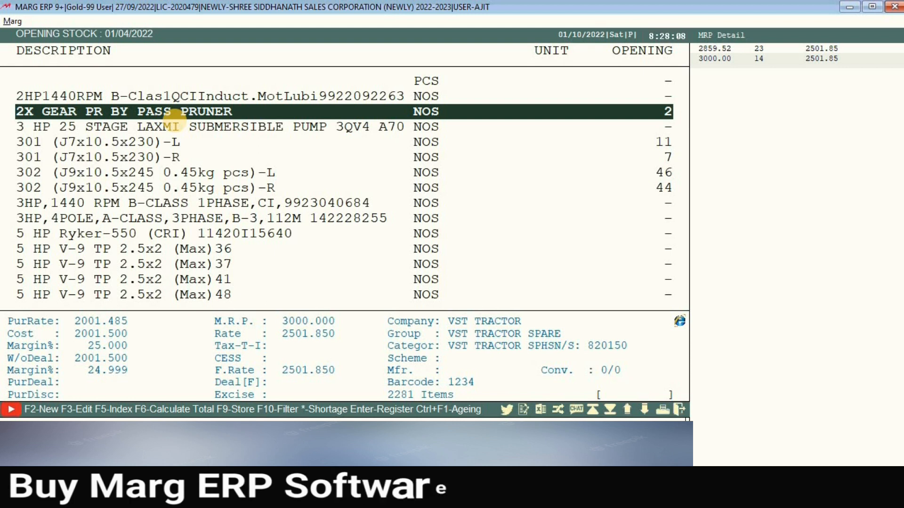
key(Escape)
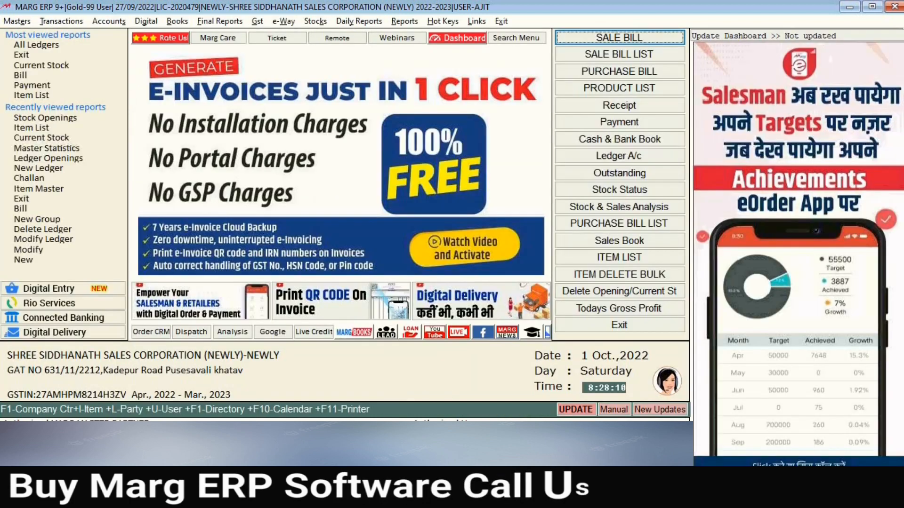
click(30, 22)
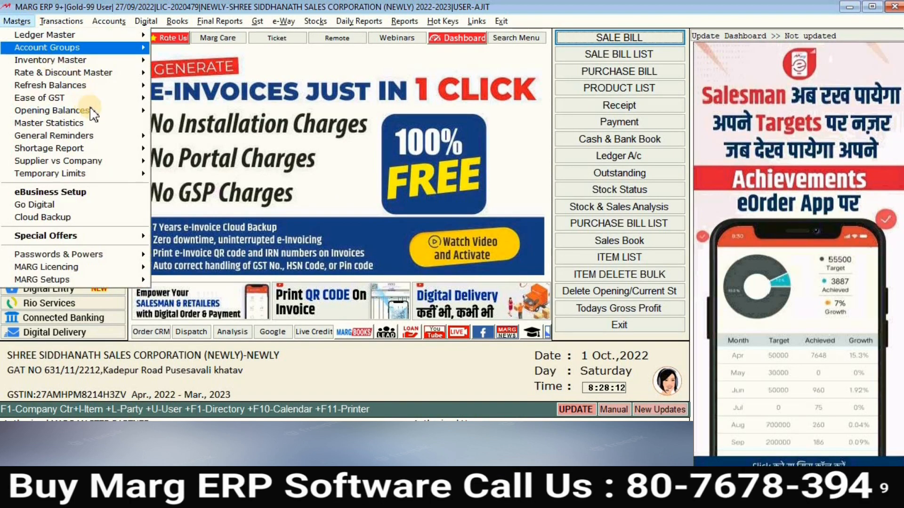
mouse_move(138, 116)
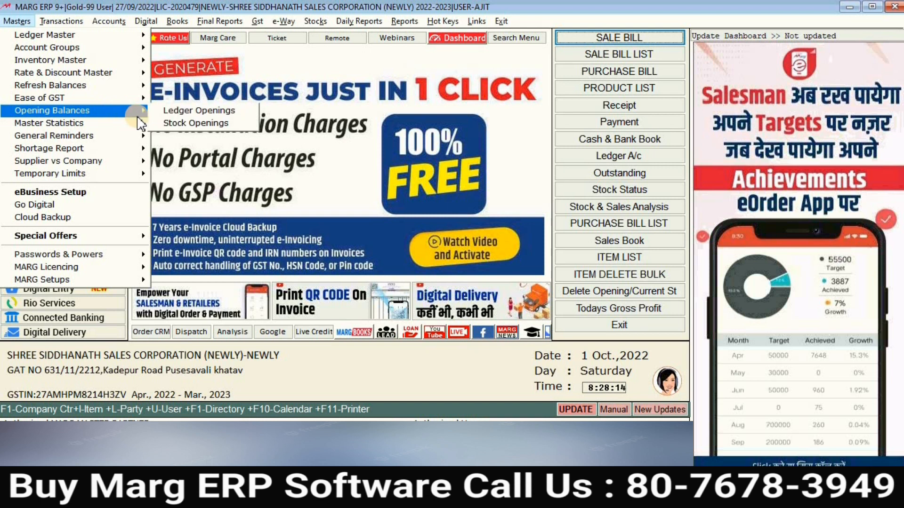
click(203, 125)
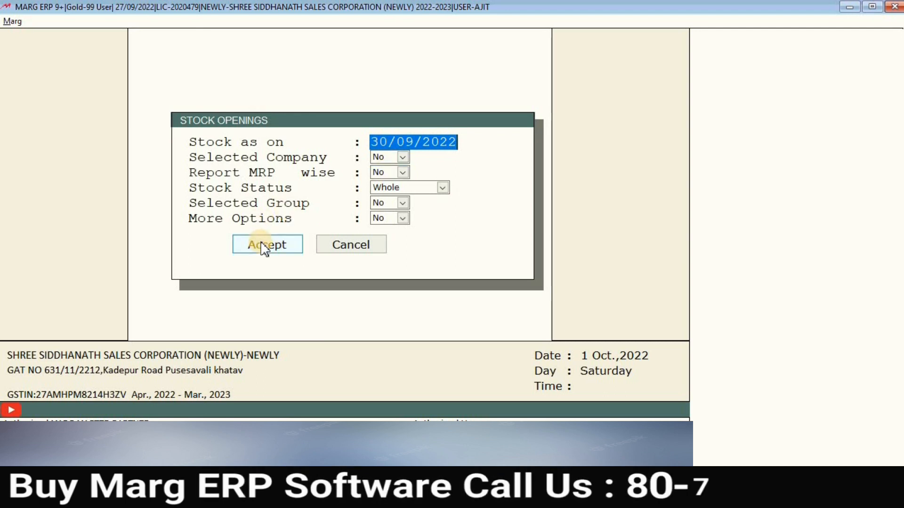
- Set Selected Company to Yes and mark AMRIT and APOLLO in the company list
click(389, 163)
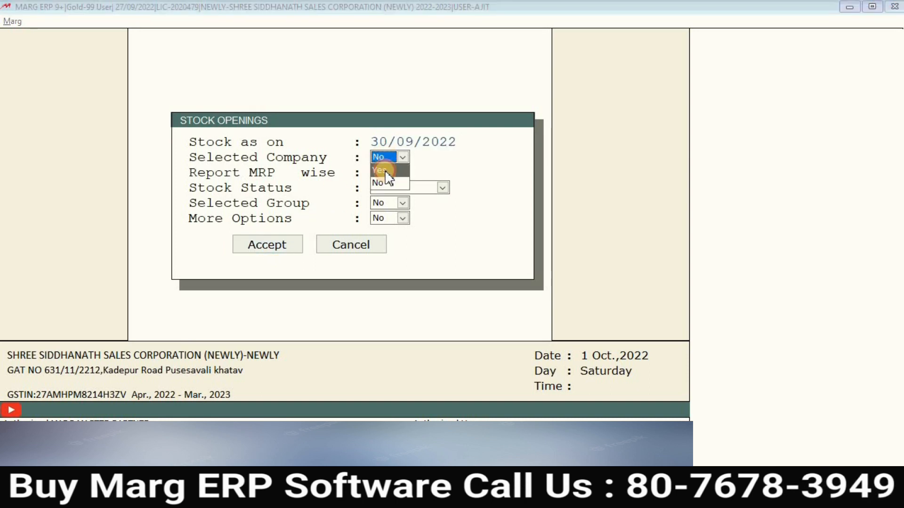
click(388, 177)
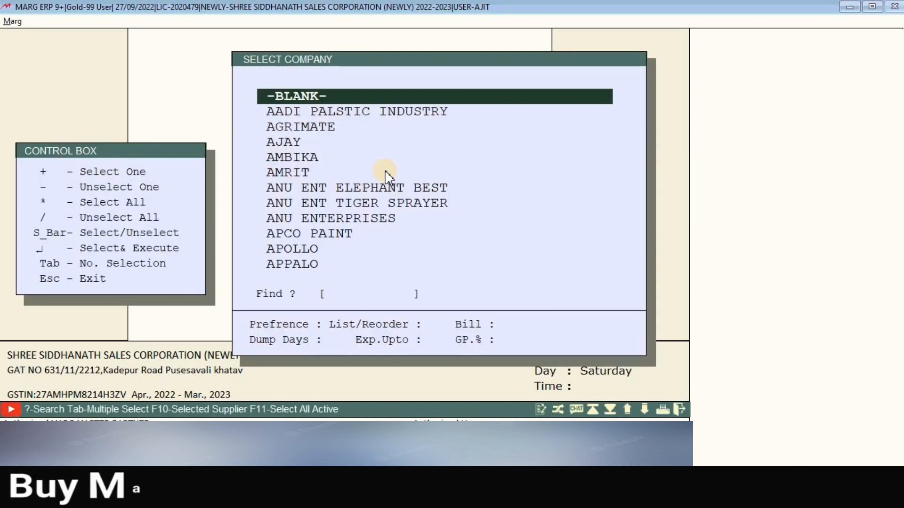
key(Down)
key(Down)
key(Down)
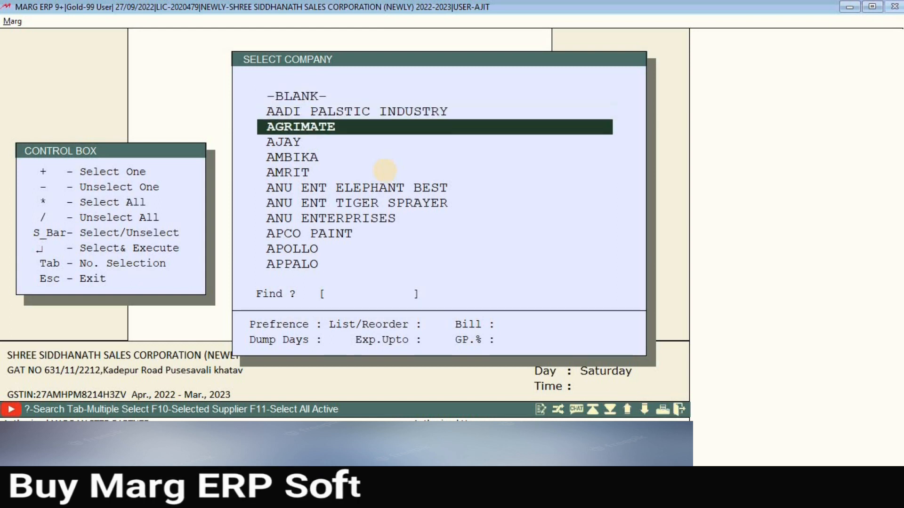
key(Down)
key(Down)
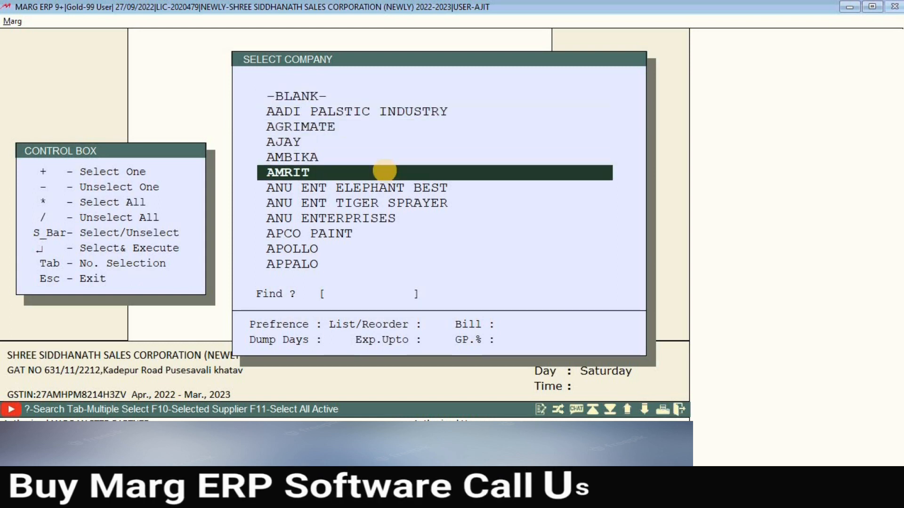
key(space)
key(Down)
key(Down)
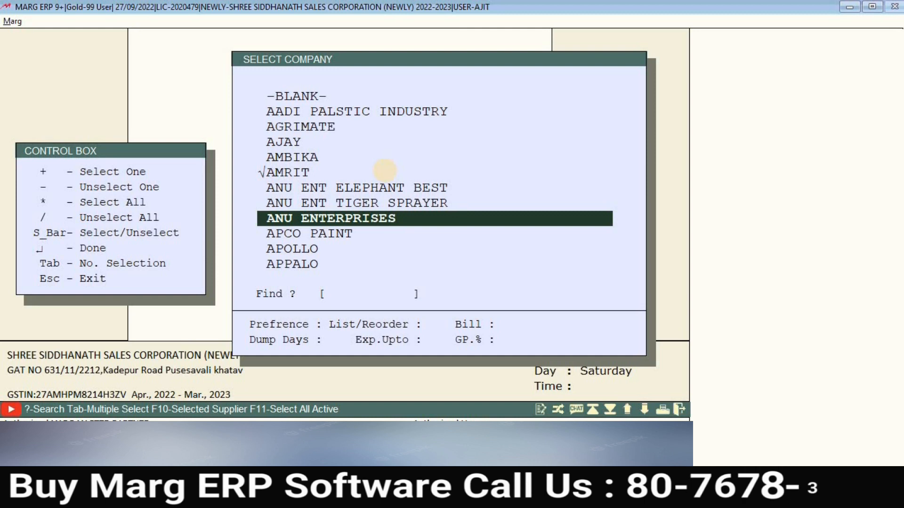
key(Down)
key(Down)
key(space)
key(Down)
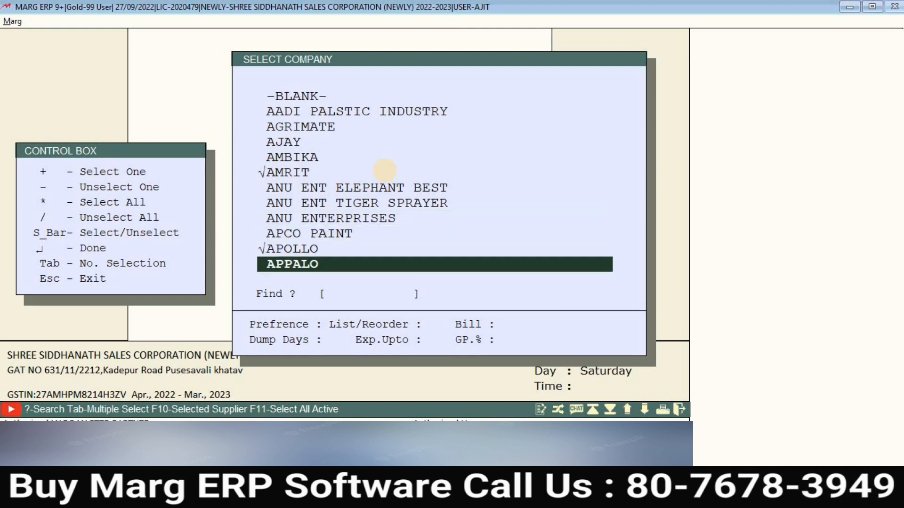
- Also mark ANU ENT TIGER SPRAYER in the company list
key(Up)
key(Down)
key(Up)
key(Up)
key(Up)
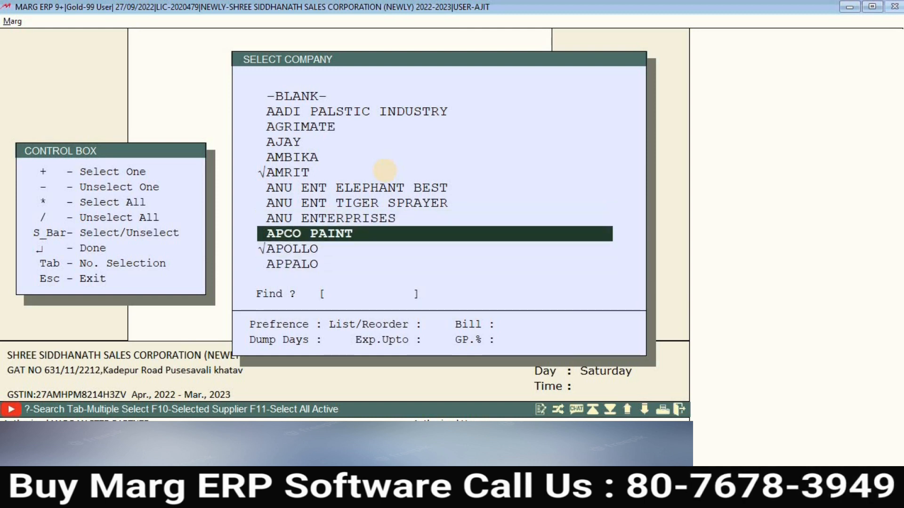
key(Up)
key(space)
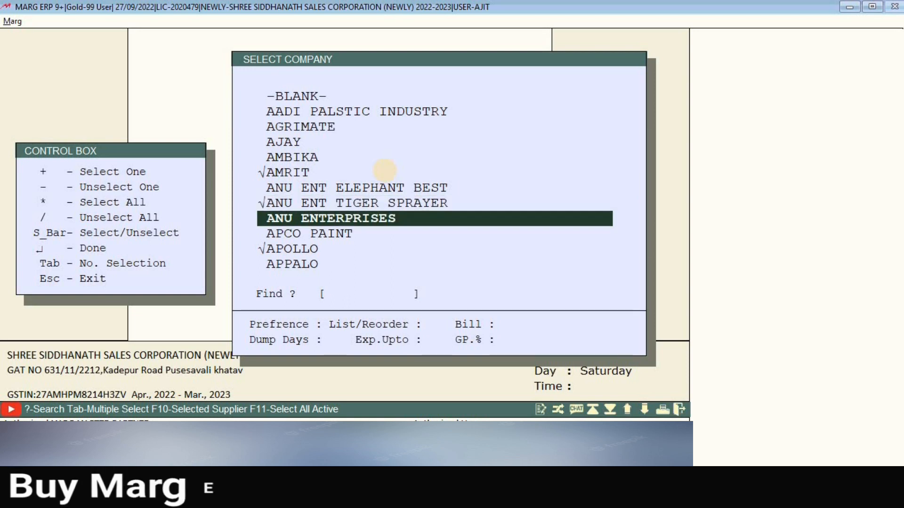
key(Up)
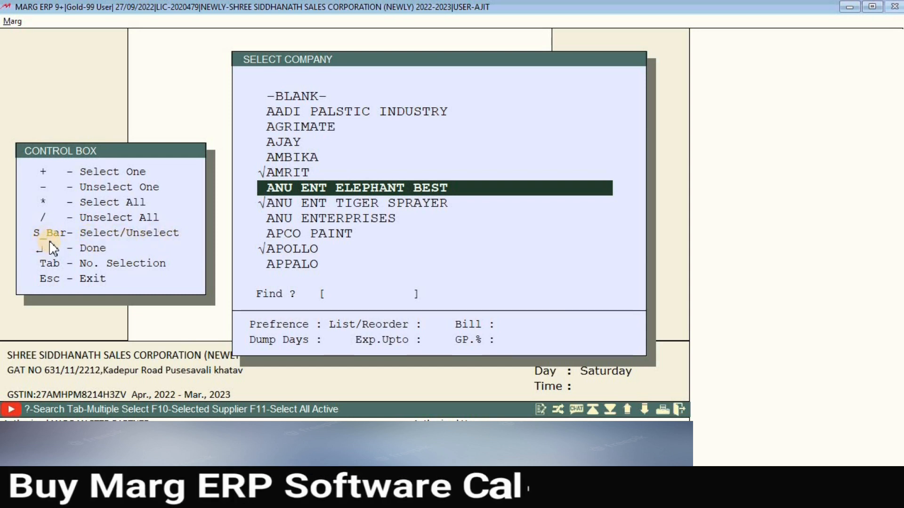
- Confirm the marked companies and open the stock list as on 30/09/2022 with Whole status, Report MRP wise No and Selected Group No
click(341, 173)
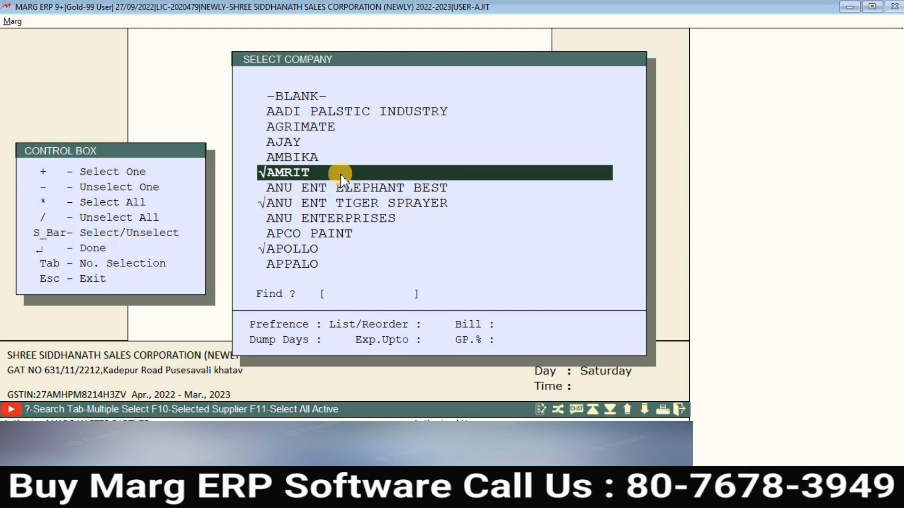
key(Return)
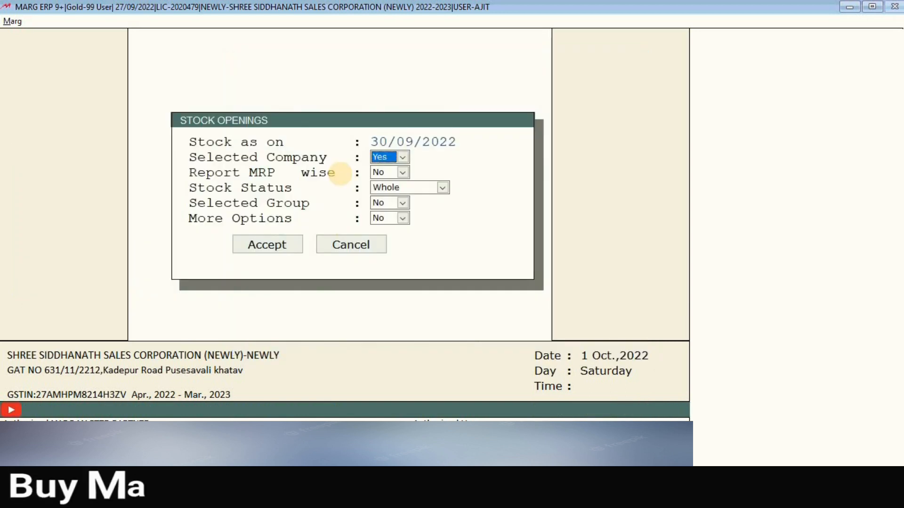
key(Return)
key(Return)
key(Return)
key(Return)
key(Return)
key(Return)
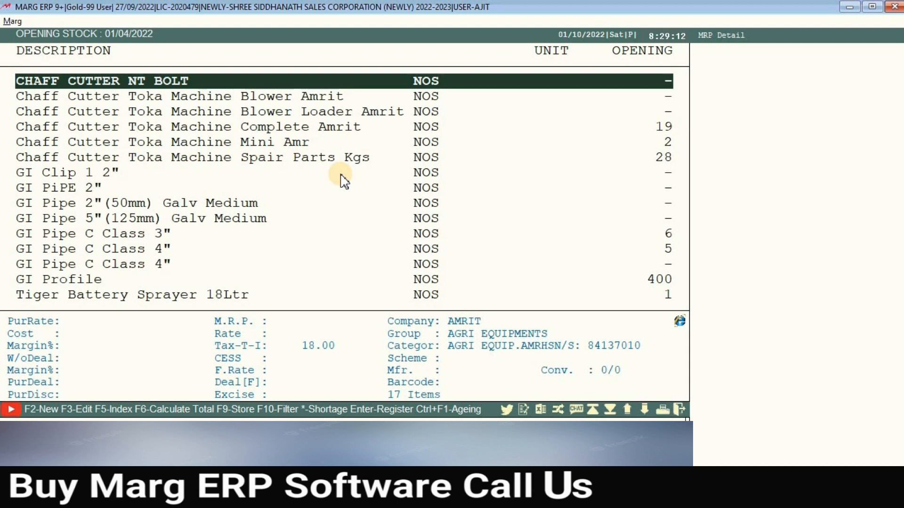
- Examine the items in the filtered opening stock list and check which selected company each belongs to
key(Down)
key(Down)
key(Down)
key(Down)
key(Down)
key(Down)
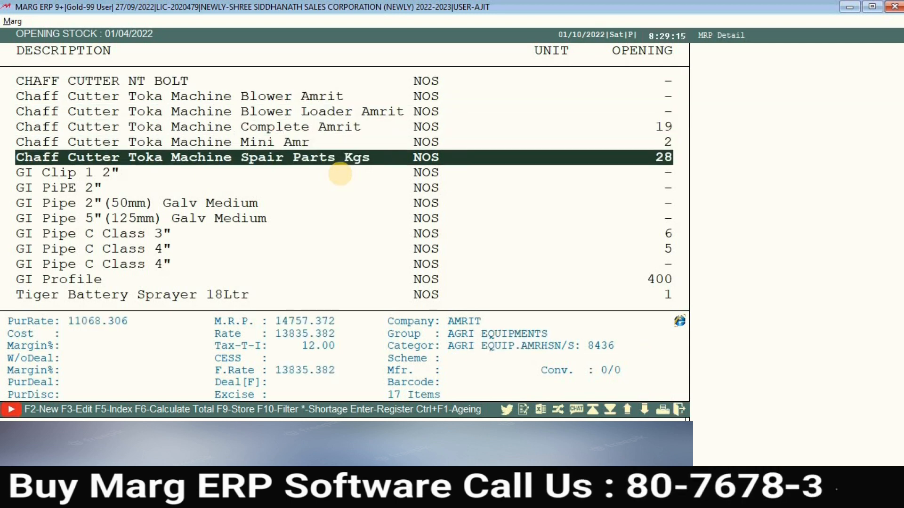
key(Down)
key(Down)
key(Down)
key(Down)
key(Down)
key(Down)
key(Down)
key(Down)
key(Down)
key(Down)
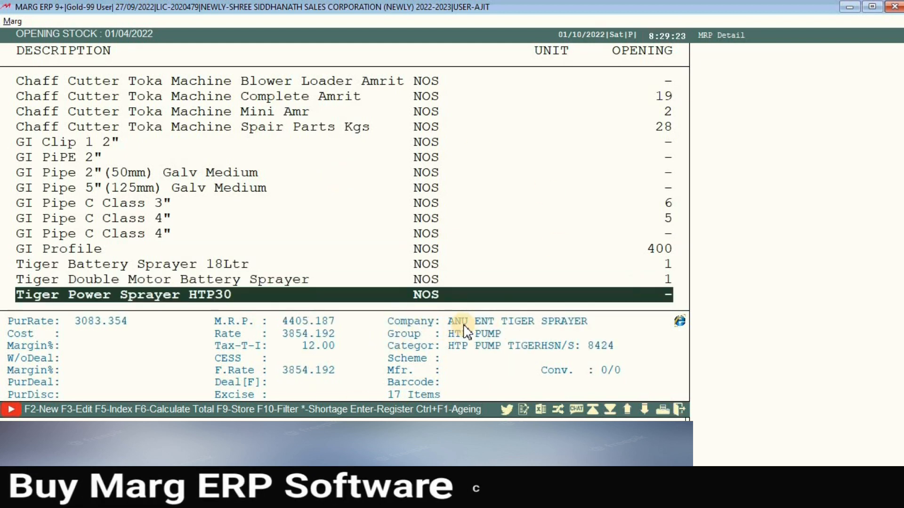
key(Up)
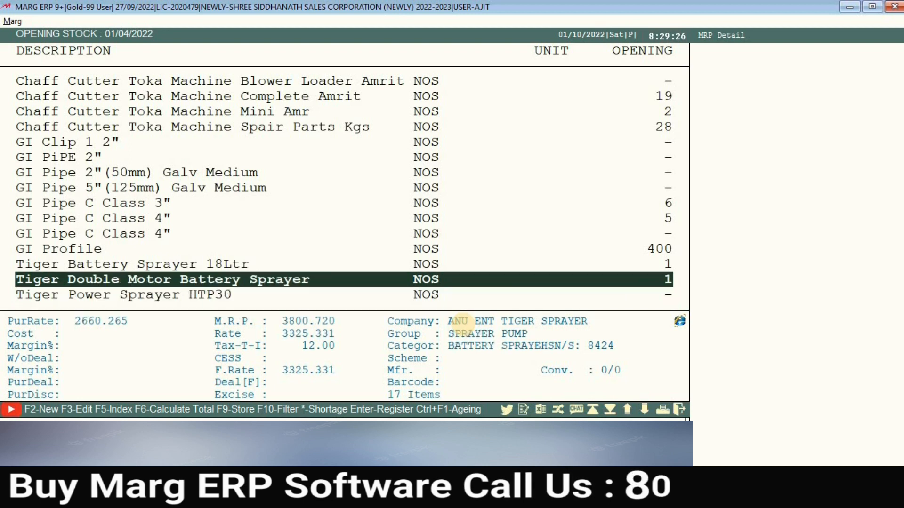
key(Down)
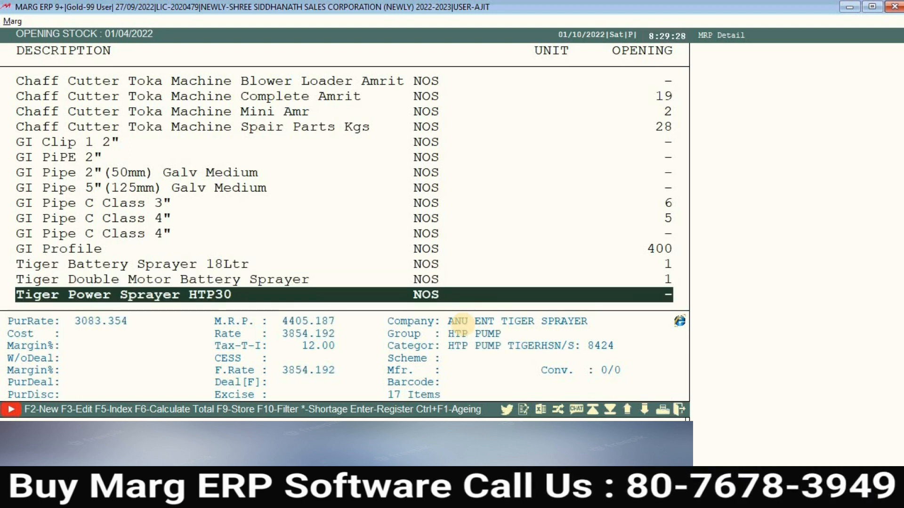
key(Up)
key(Up)
key(Up)
key(Up)
key(Up)
key(Down)
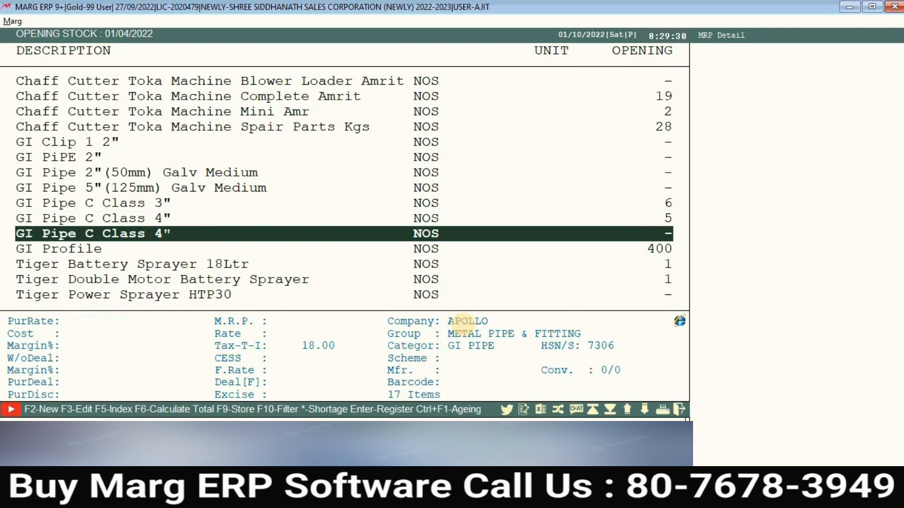
key(Down)
key(Down)
key(Down)
key(Down)
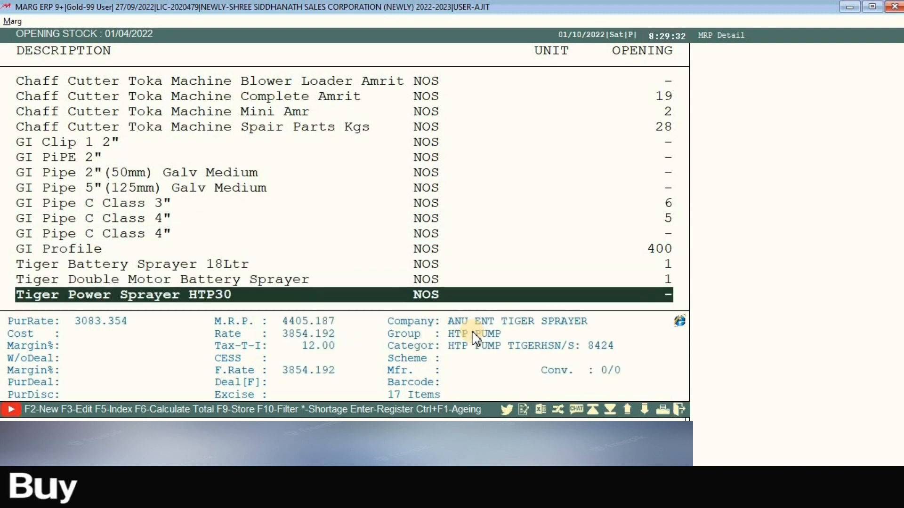
- Review the company-filtered items between Tiger Power Sprayer HTP30 and CHAFF CUTTER NT BOLT, comparing their companies, and close the list
key(Up)
key(Up)
key(Up)
key(Up)
key(Up)
key(Up)
key(Up)
key(Up)
key(Up)
key(Up)
key(Up)
key(Up)
key(Up)
key(Up)
key(Up)
key(Up)
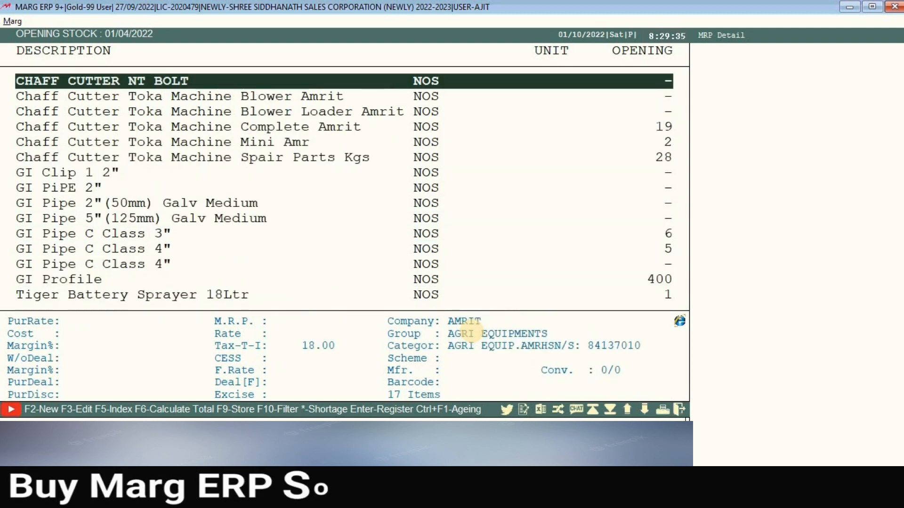
key(Down)
key(Down)
key(Down)
key(Down)
key(Down)
key(Down)
key(Down)
key(Down)
key(Down)
key(Down)
key(Down)
key(Down)
key(Down)
key(Down)
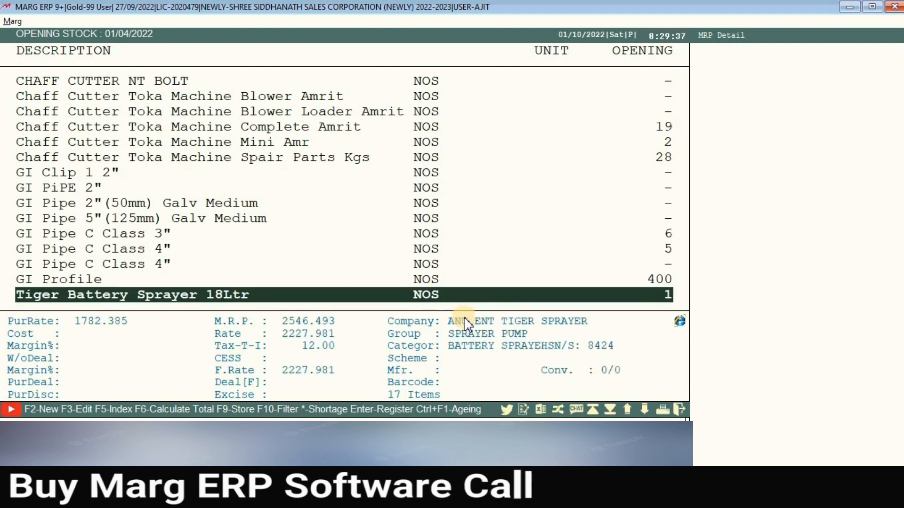
key(Up)
key(Up)
key(Up)
key(Up)
key(Up)
key(Up)
key(Up)
key(Up)
key(Up)
key(Up)
key(Up)
key(Up)
key(Up)
key(Up)
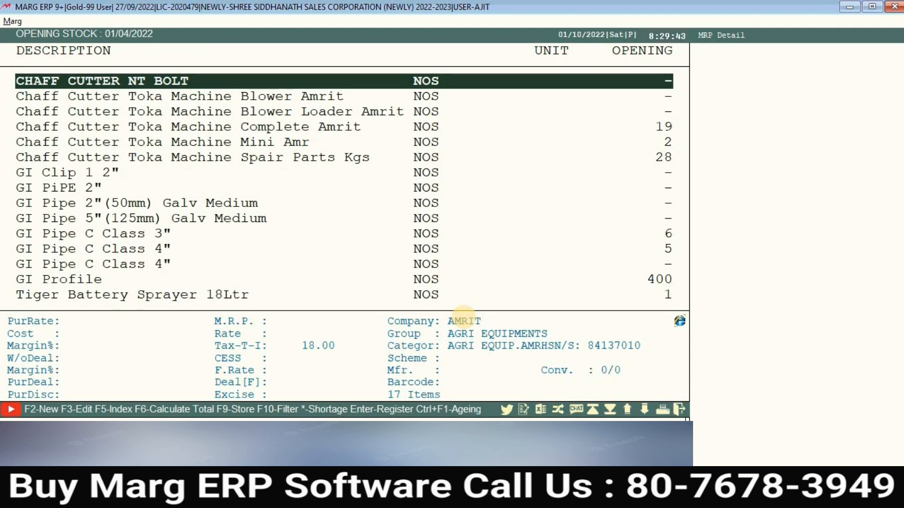
key(Escape)
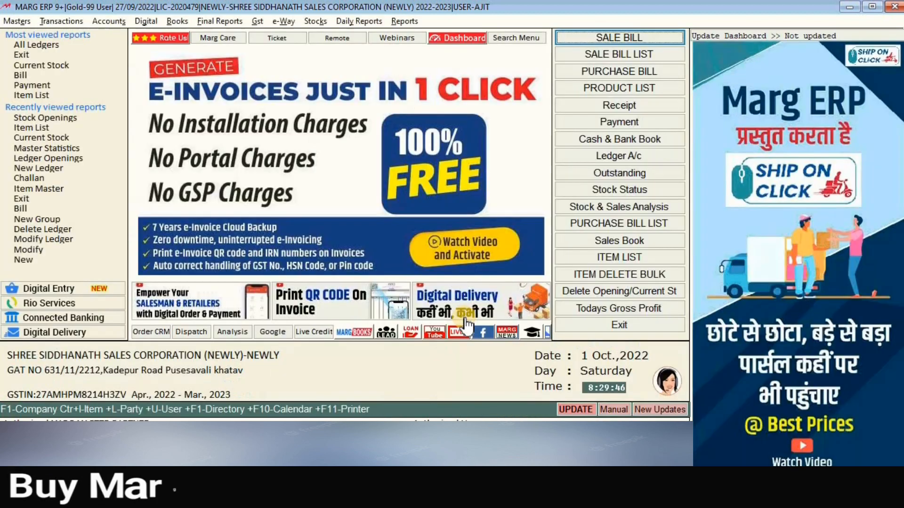
- Reopen the Stock Openings report options from the opening balances and keep Report MRP wise at No
click(13, 20)
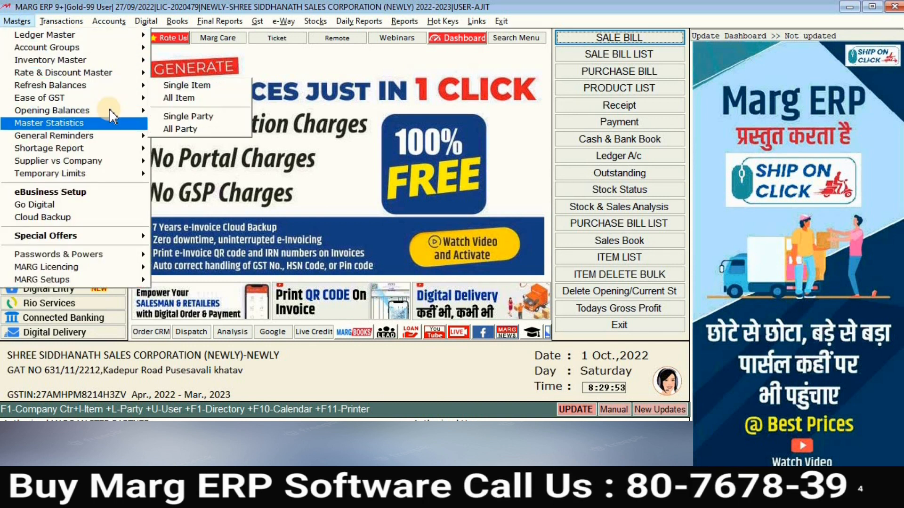
mouse_move(109, 110)
click(177, 124)
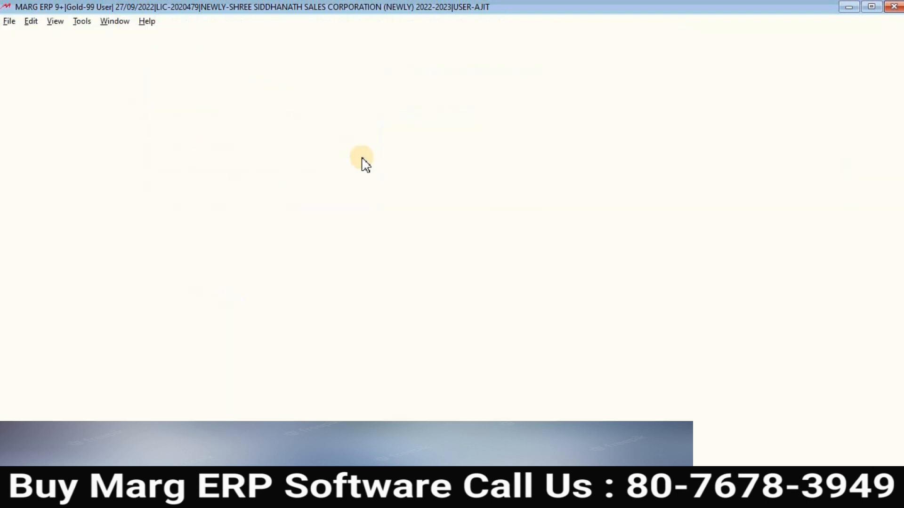
click(393, 173)
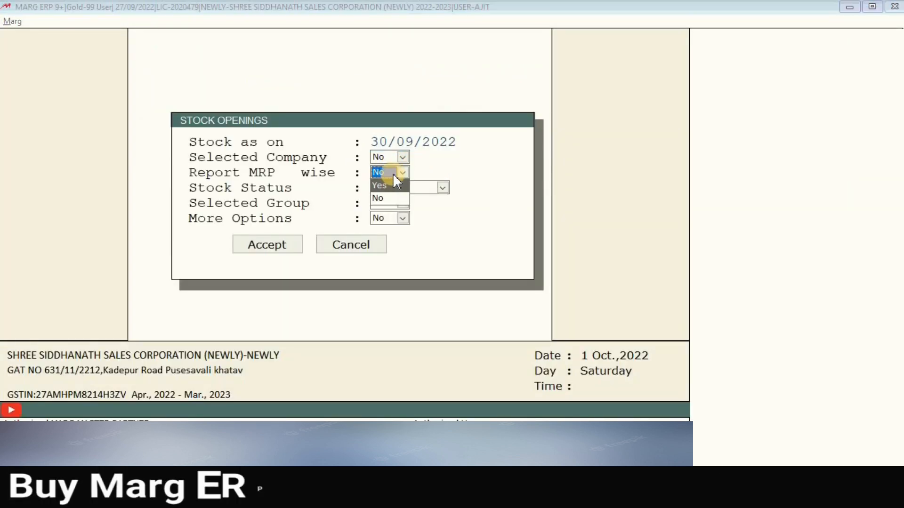
click(394, 173)
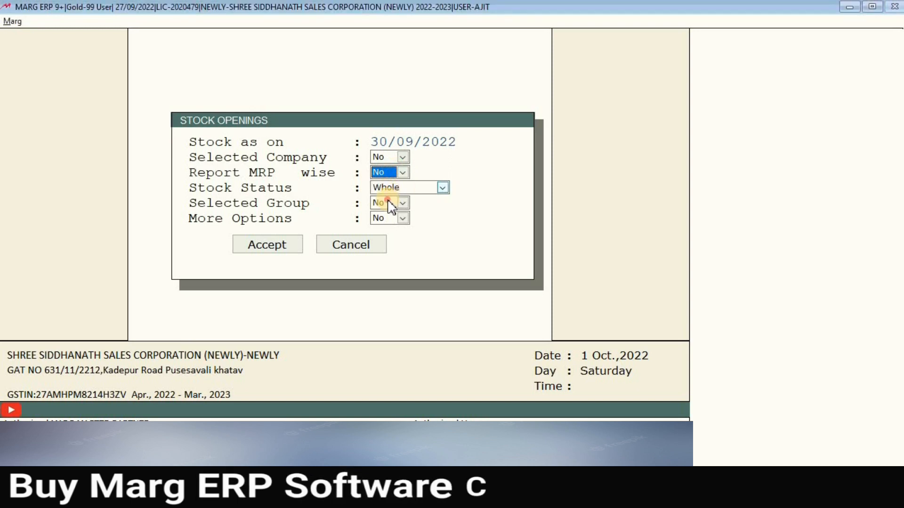
- Set Selected Group to Yes and mark AGRI TOOLS and AGRI. PIPE in the group list
click(388, 202)
click(388, 202)
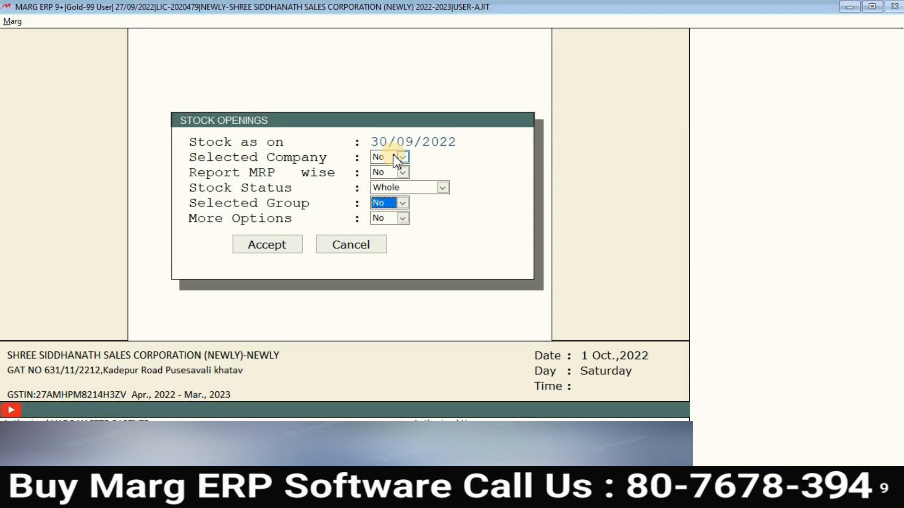
click(387, 208)
click(389, 221)
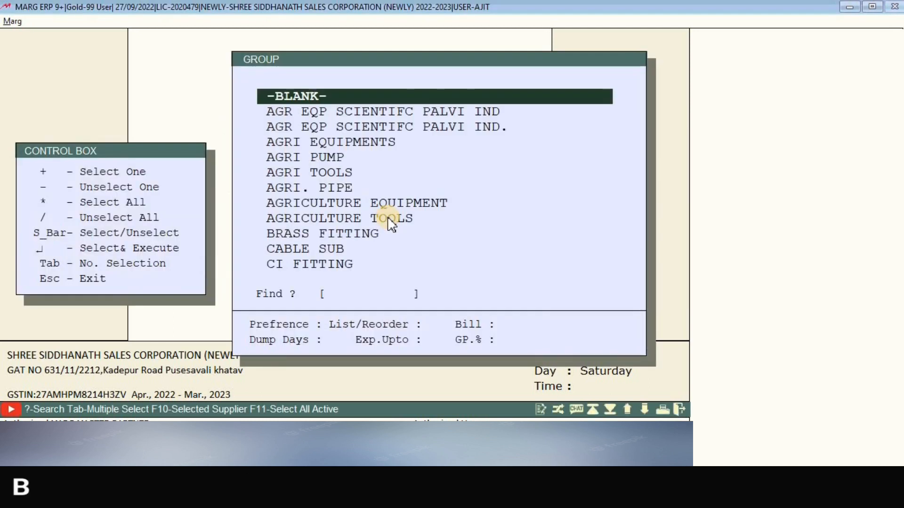
key(Down)
key(Down)
key(Down)
key(Down)
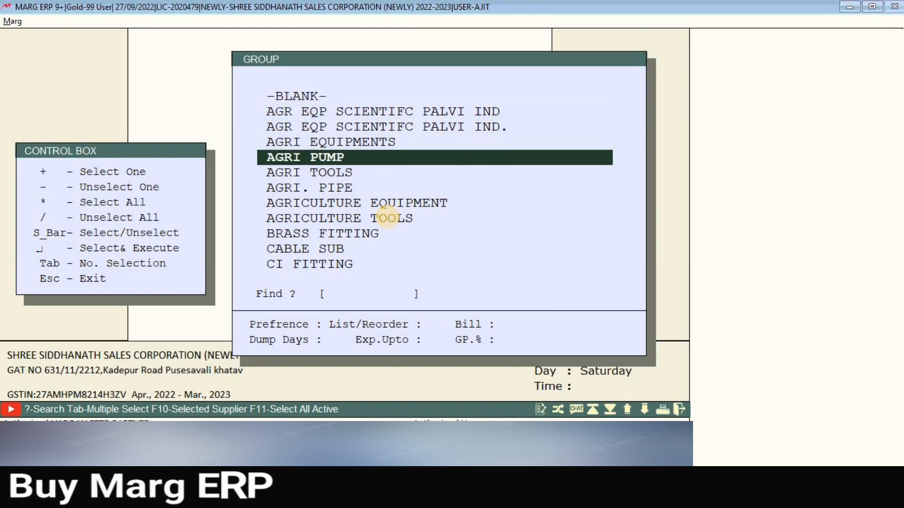
key(Down)
key(space)
key(space)
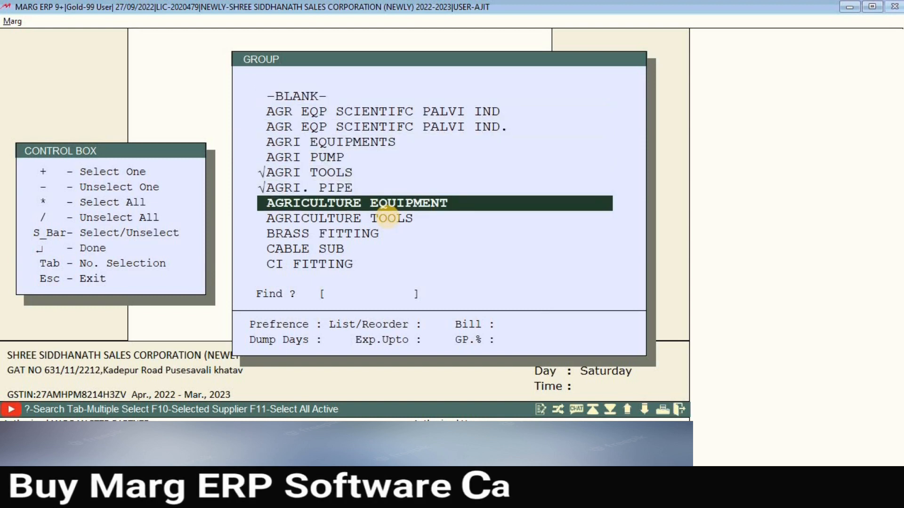
- Confirm the marked groups and open the stock list as on 30/09/2022 with Whole status and More Options No
key(Up)
key(Return)
key(Return)
key(Return)
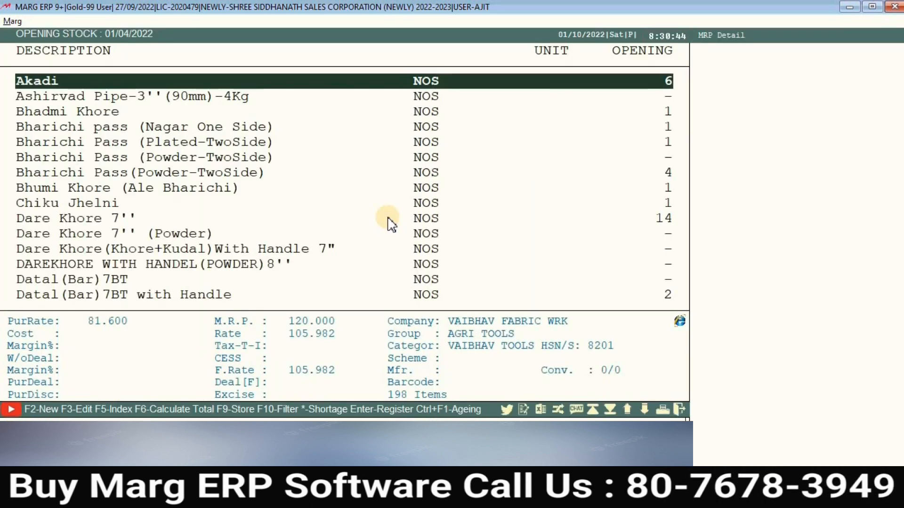
- Examine the items in the group-filtered opening stock list and check which selected group each belongs to
key(Down)
key(Down)
key(Down)
key(Down)
key(Down)
key(Down)
key(Down)
key(Down)
key(Down)
key(Down)
key(Down)
key(Down)
key(Down)
key(Down)
key(Down)
key(Down)
key(Down)
key(Down)
key(Down)
key(Down)
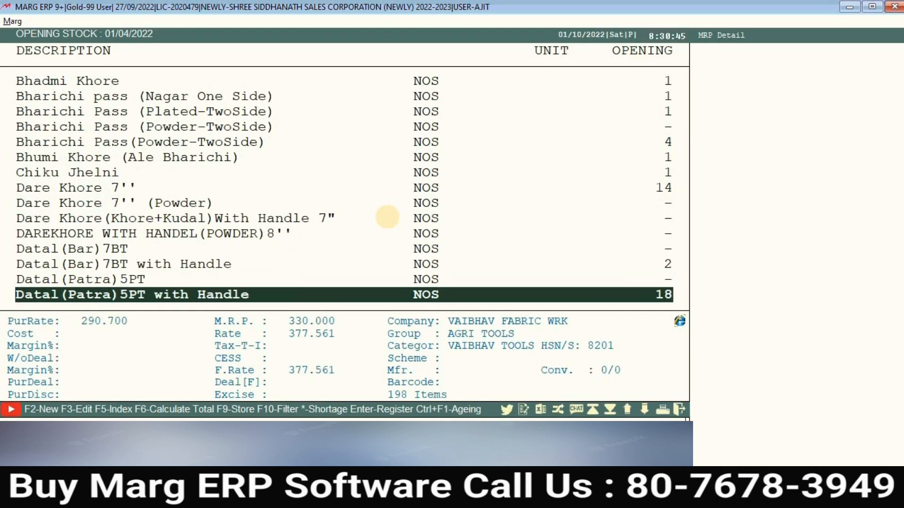
key(Down)
key(Down)
key(Down)
key(Down)
key(Down)
key(Down)
key(Down)
key(Down)
key(Down)
key(Down)
key(Down)
key(Down)
key(Down)
key(Down)
key(Down)
key(Down)
key(Down)
key(Down)
key(Down)
key(Down)
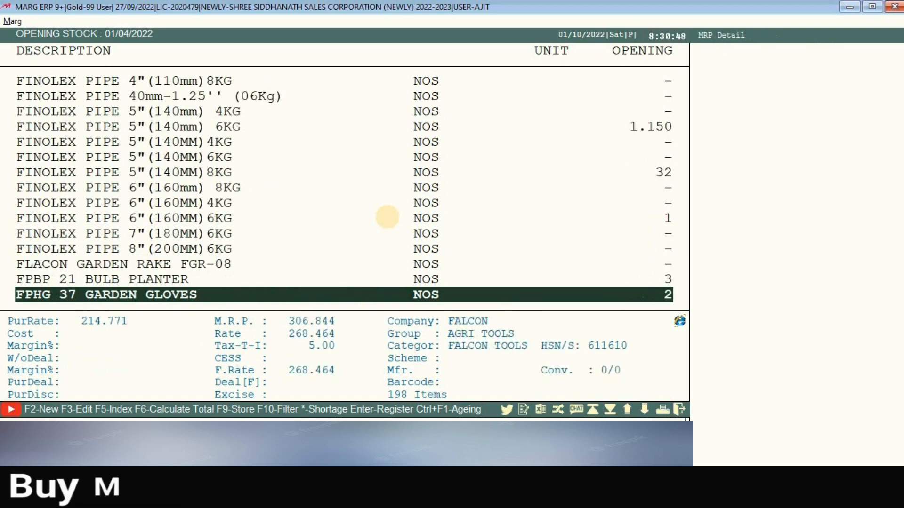
key(Up)
key(Down)
key(Down)
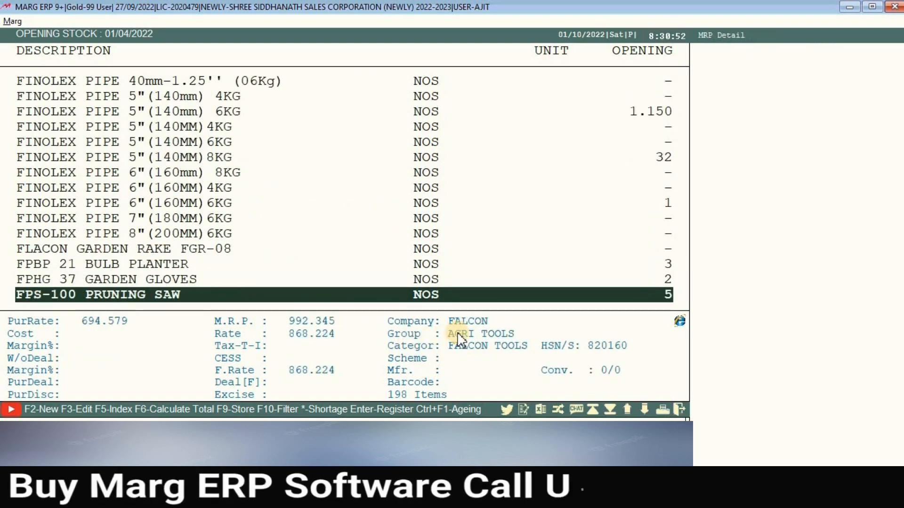
key(Up)
key(Up)
key(Up)
key(Up)
key(Up)
key(Up)
key(Up)
key(Up)
key(Up)
key(Up)
key(Up)
key(Up)
key(Up)
key(Up)
key(Up)
key(Up)
key(Up)
key(Up)
key(Up)
key(Up)
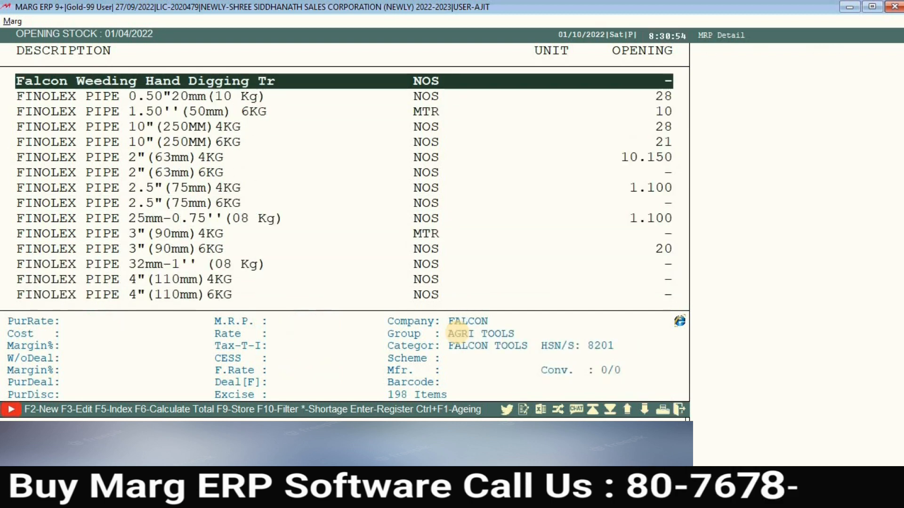
key(Up)
key(Up)
key(Up)
key(Up)
key(Up)
key(Up)
key(Up)
key(Up)
key(Up)
key(Up)
key(Up)
key(Up)
key(Up)
key(Up)
key(Up)
key(Up)
key(Up)
key(Up)
key(Up)
key(Up)
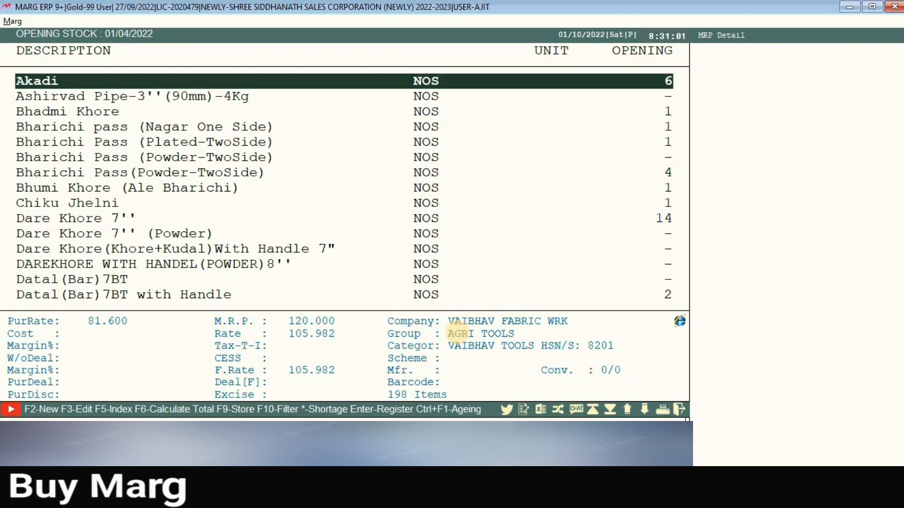
- Examine the remaining items further down the group-filtered opening stock list with their company and group details, and close the list
key(Down)
key(Down)
key(Down)
key(Down)
key(Down)
key(Down)
key(Down)
key(Down)
key(Down)
key(Down)
key(Down)
key(Down)
key(Down)
key(Down)
key(Down)
key(Down)
key(Down)
key(Down)
key(Down)
key(Down)
key(Down)
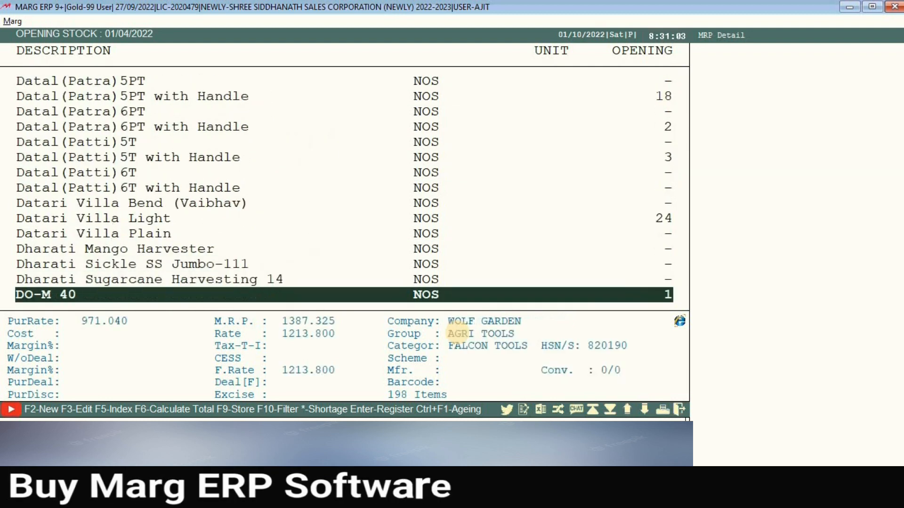
key(Down)
key(Down)
key(Down)
key(Down)
key(Down)
key(Down)
key(Down)
key(Down)
key(Down)
key(Down)
key(Down)
key(Down)
key(Down)
key(Down)
key(Down)
key(Down)
key(Escape)
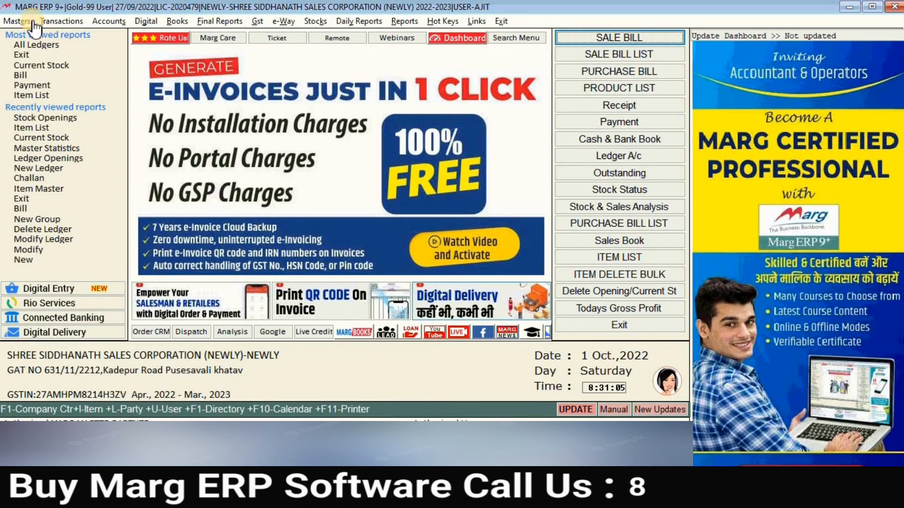
- Reopen the Stock Openings report options from the opening balances and set More Options to Yes
click(19, 21)
mouse_move(94, 98)
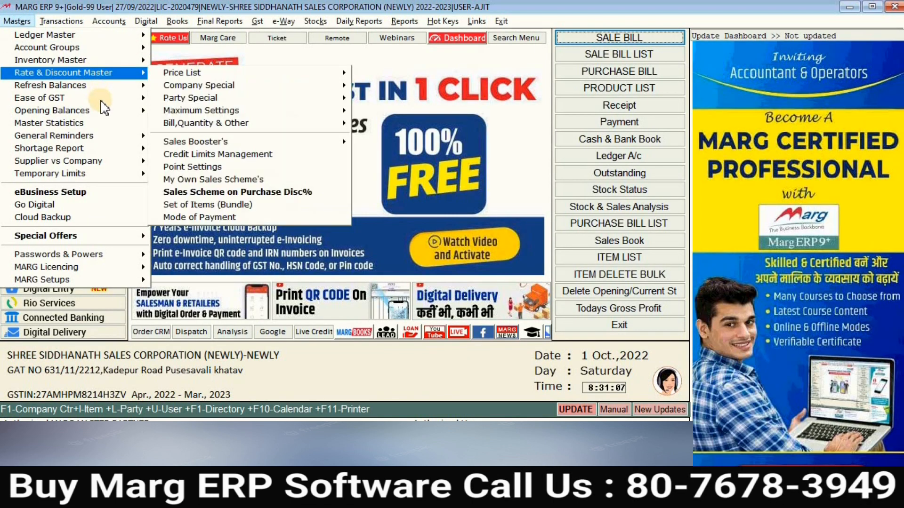
mouse_move(141, 117)
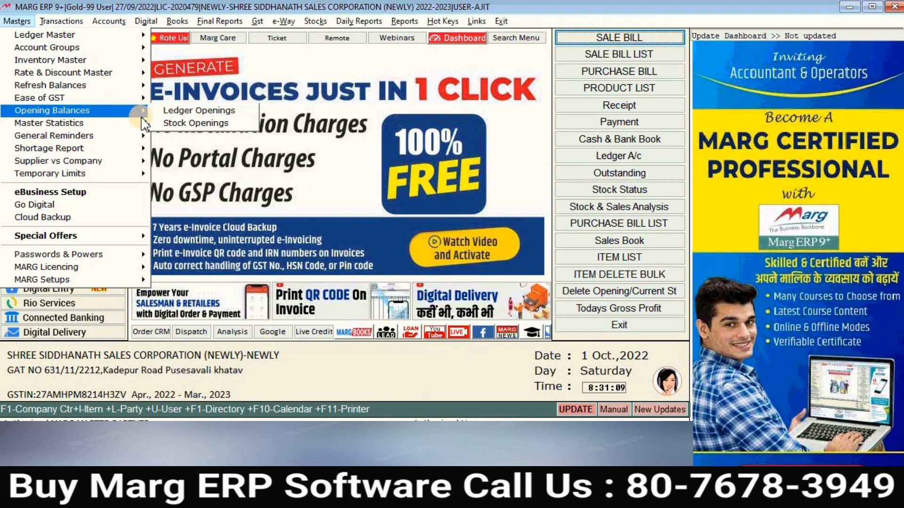
click(191, 124)
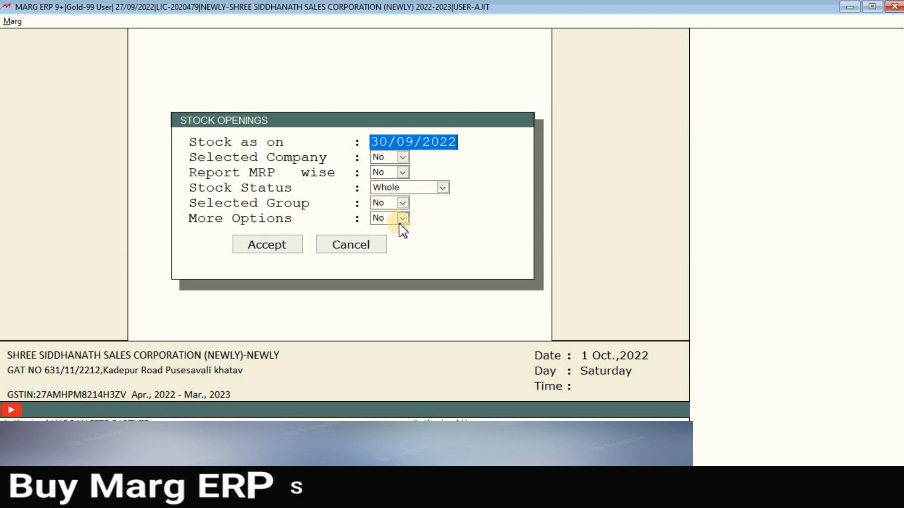
click(402, 218)
click(390, 246)
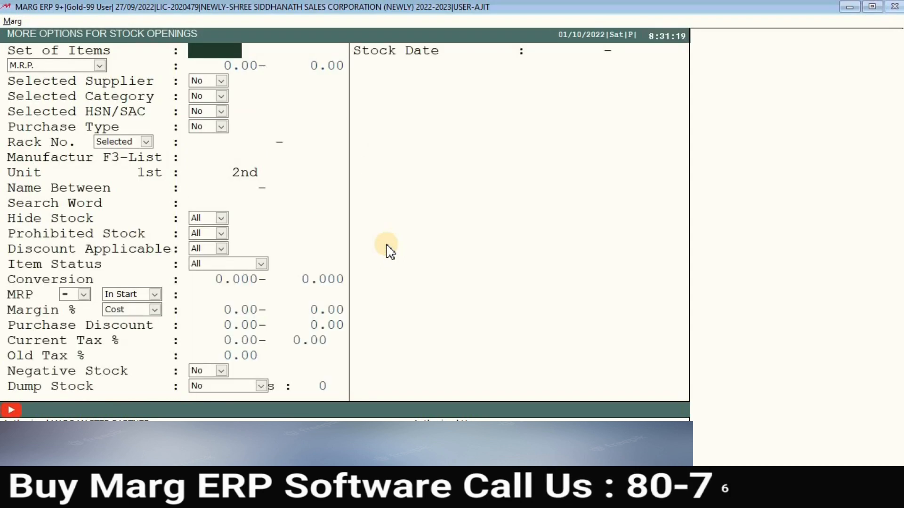
- Leave Set of Items blank and limit the stock openings to an M.R.P. range of 100 to 1000
key(Return)
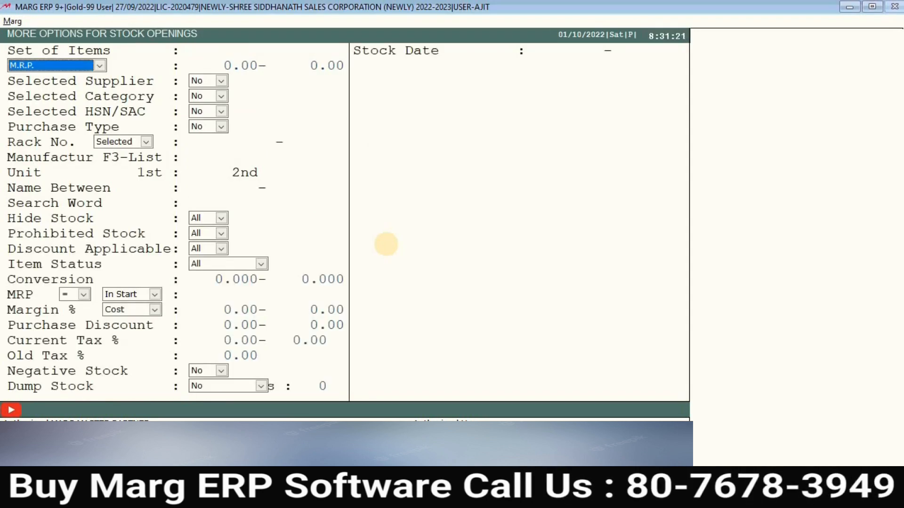
key(Return)
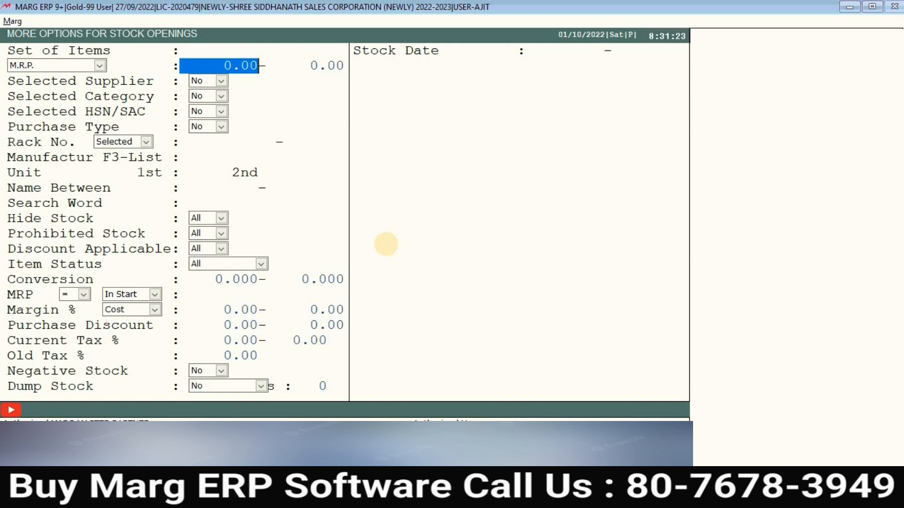
text(100)
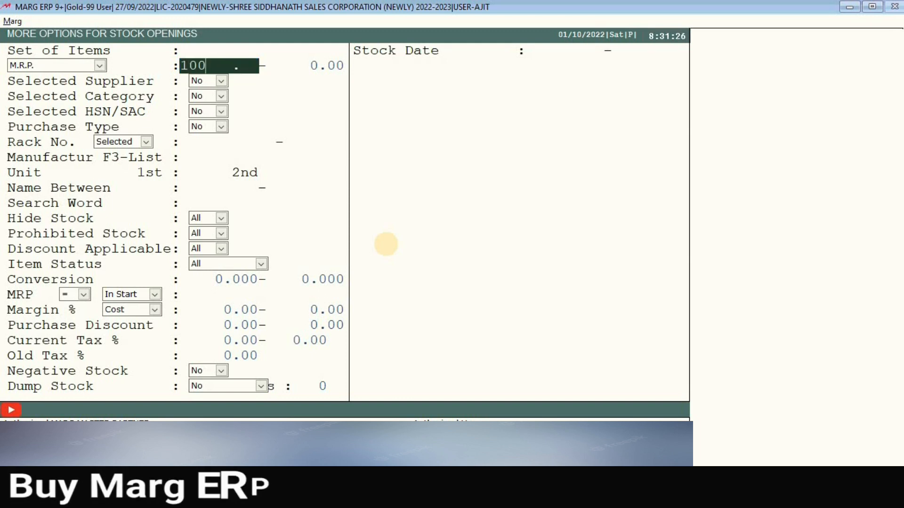
key(Return)
text(1000)
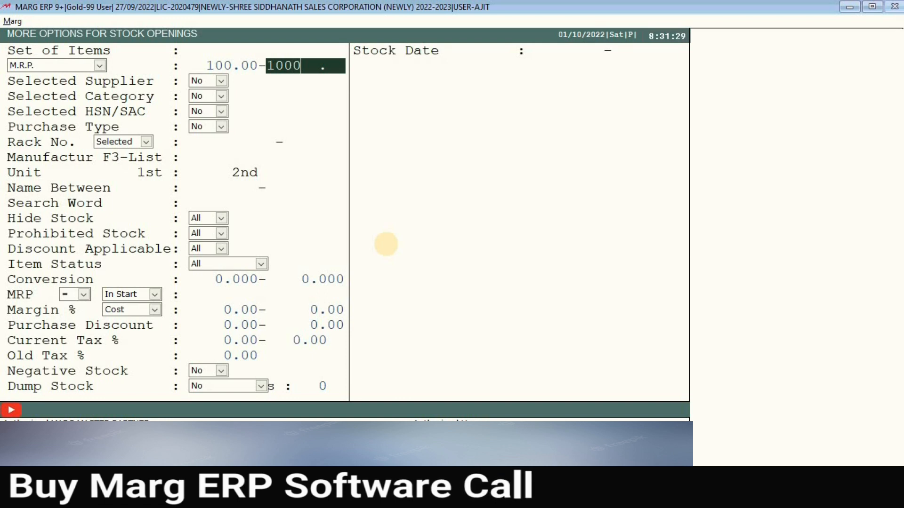
key(Return)
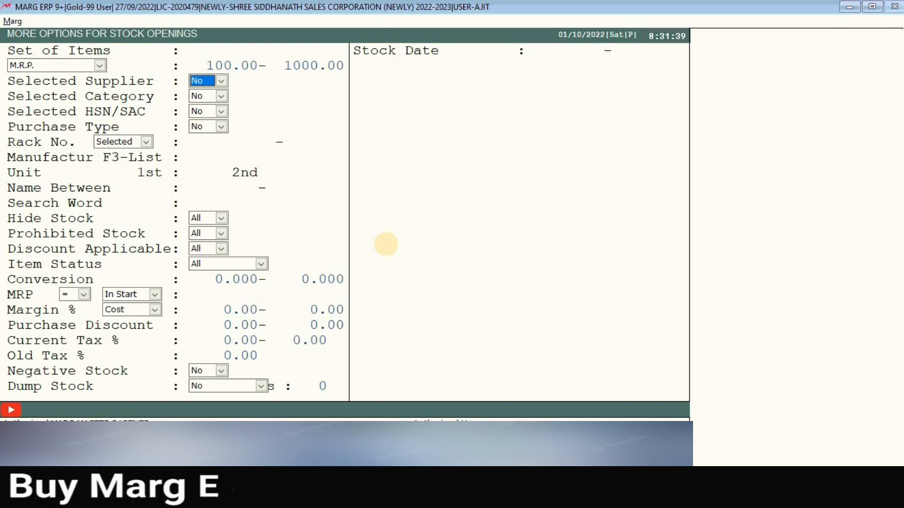
- Set Selected Supplier to Yes and choose a single supplier from the party list
key(y)
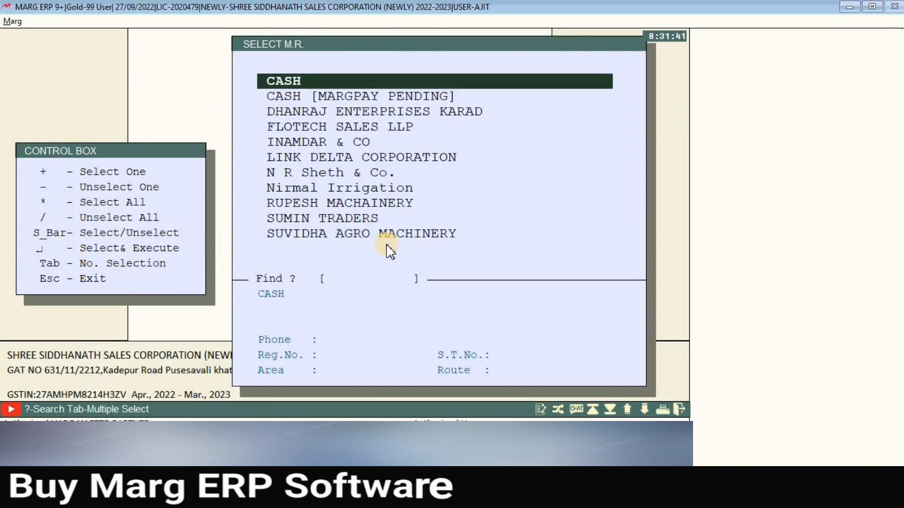
key(Down)
key(Down)
key(Down)
key(Down)
key(Up)
key(Up)
key(Down)
key(Up)
key(Return)
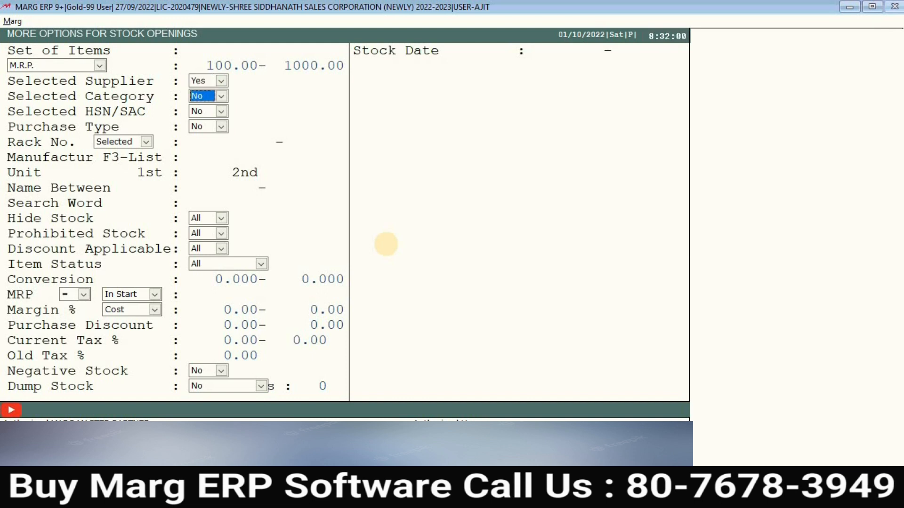
- Set Selected Category to Yes and select 50-50 GARDEN PIPE KOTHARI, AGR EQP BCS ACCESSORIES and AGR EQP DHANRAJ ENTER
key(y)
key(Down)
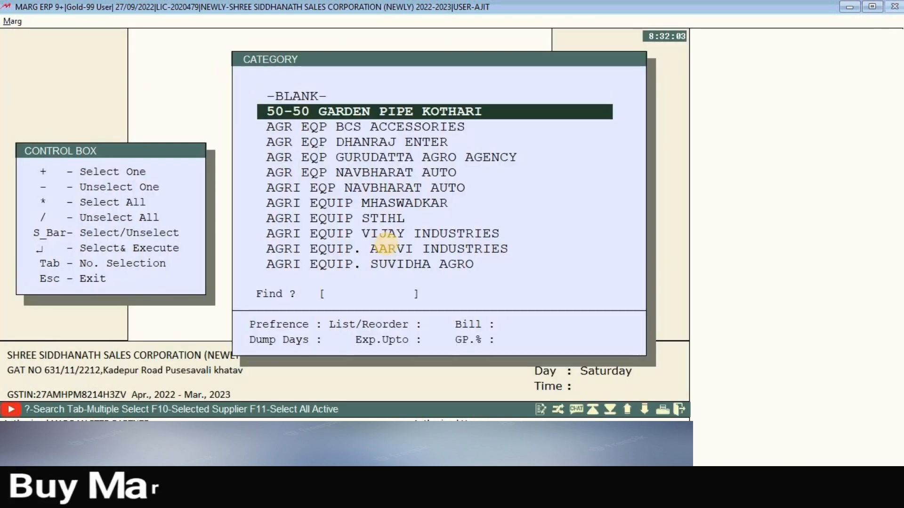
key(space)
key(space)
key(space)
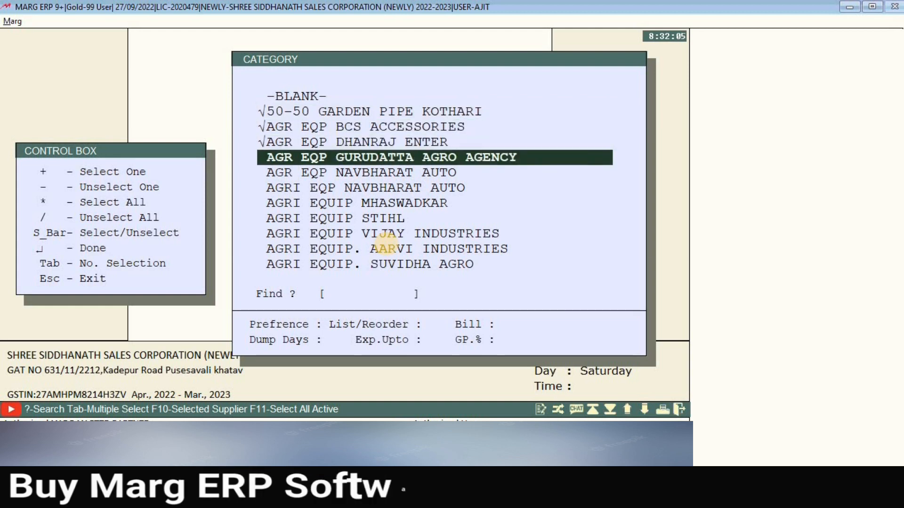
key(Up)
key(Return)
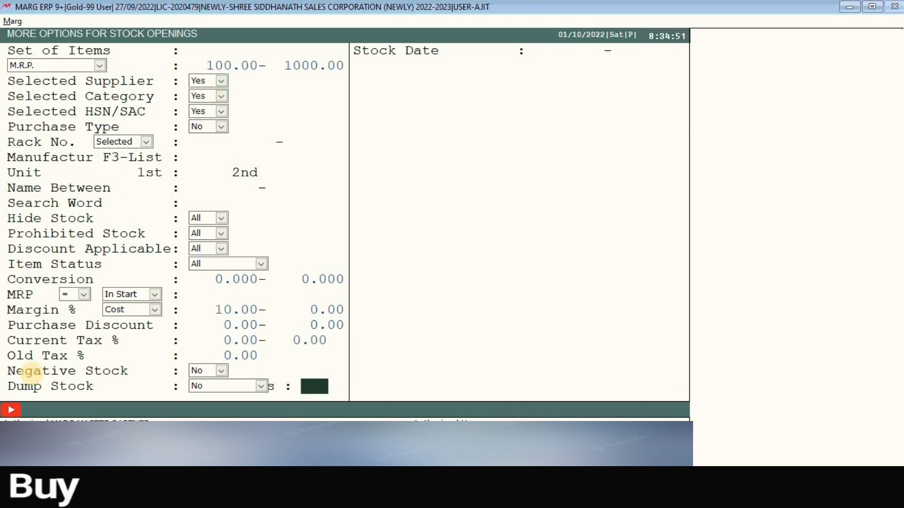
- Return from the additional filters to the Stock Openings options, revisit the filters once, and exit without opening the list
key(Return)
key(Return)
key(Return)
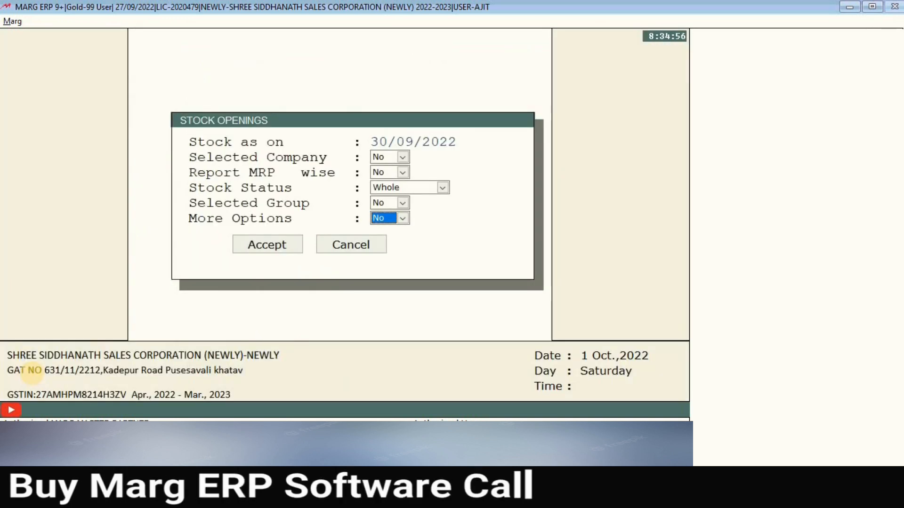
key(Return)
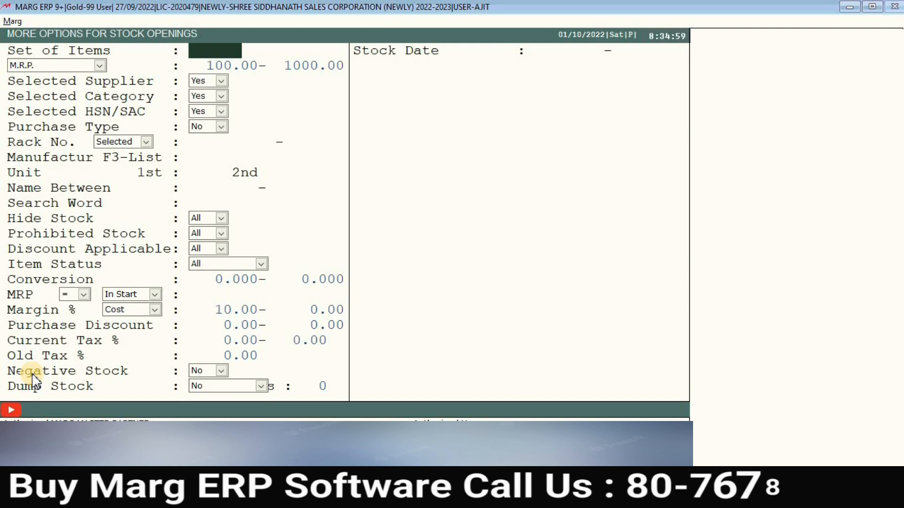
key(Escape)
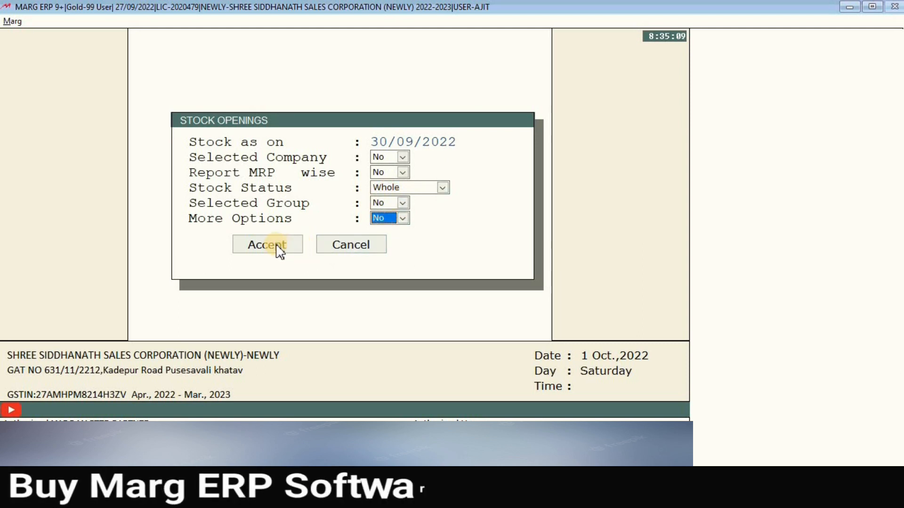
key(Escape)
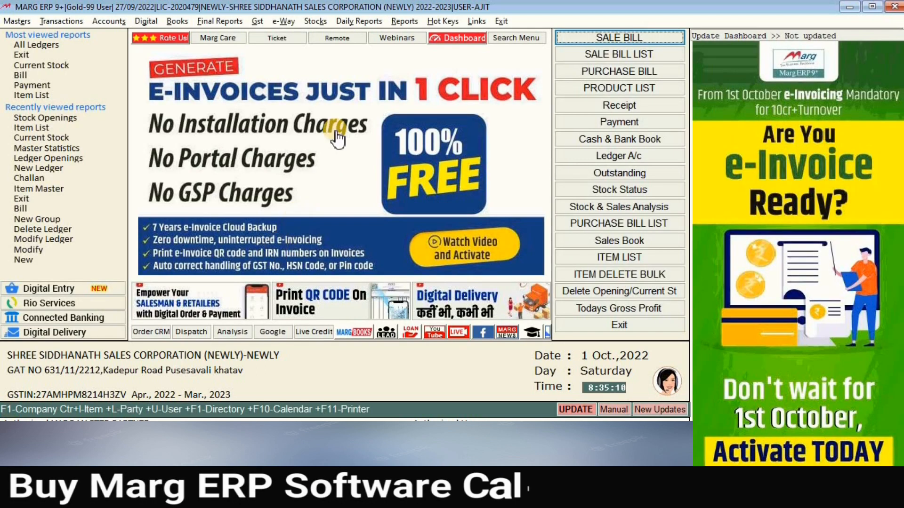
- Open the Stock Openings again from the opening balances and list all items with the default report options
click(19, 21)
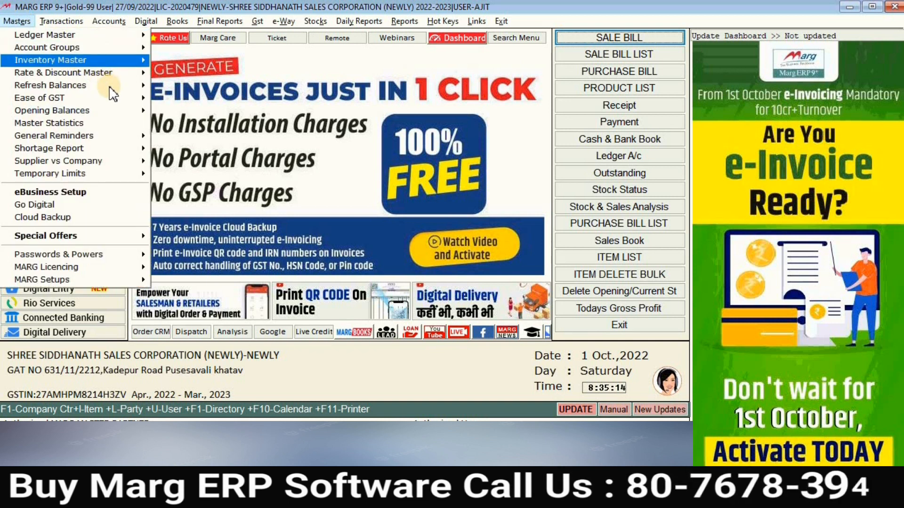
mouse_move(119, 100)
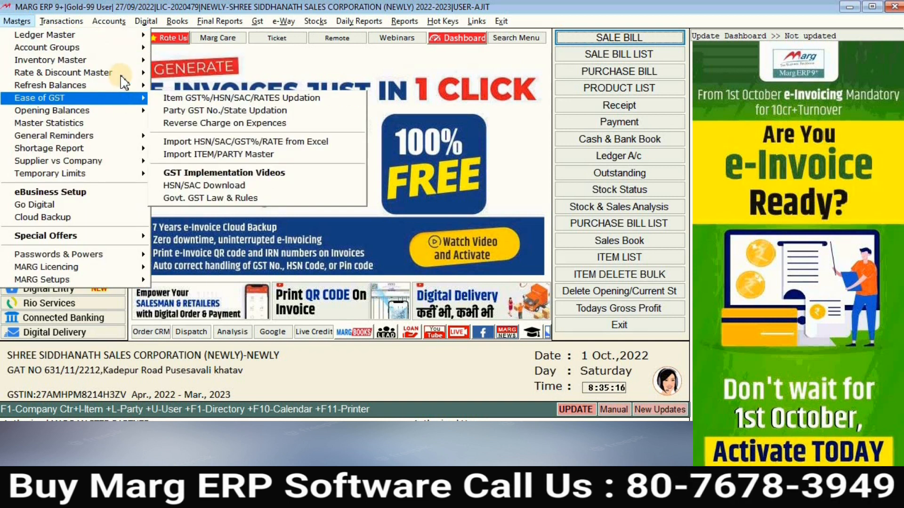
click(185, 124)
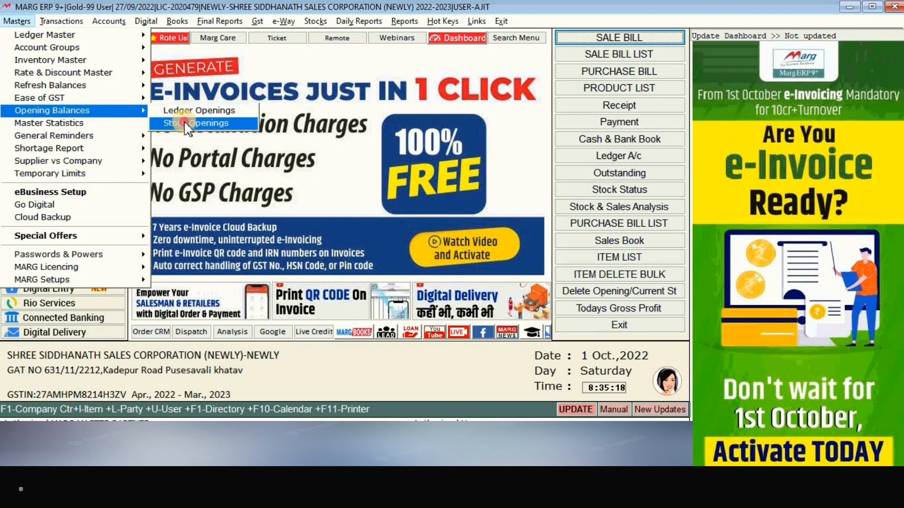
key(Return)
key(Return)
key(Return)
key(Return)
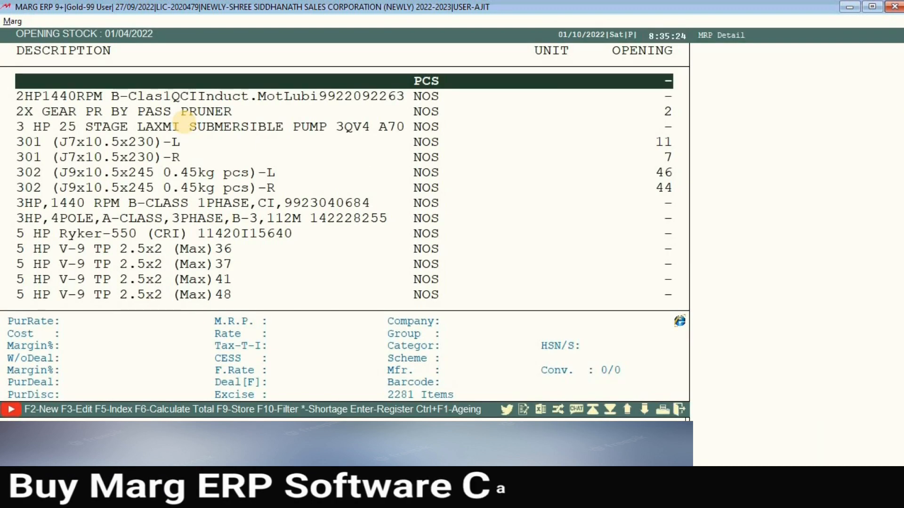
- Open the MRP-wise opening entry of the 2HP1440RPM induction motor, decline exiting without saving, and confirm with Manual Opening blank
click(186, 114)
key(Up)
key(Return)
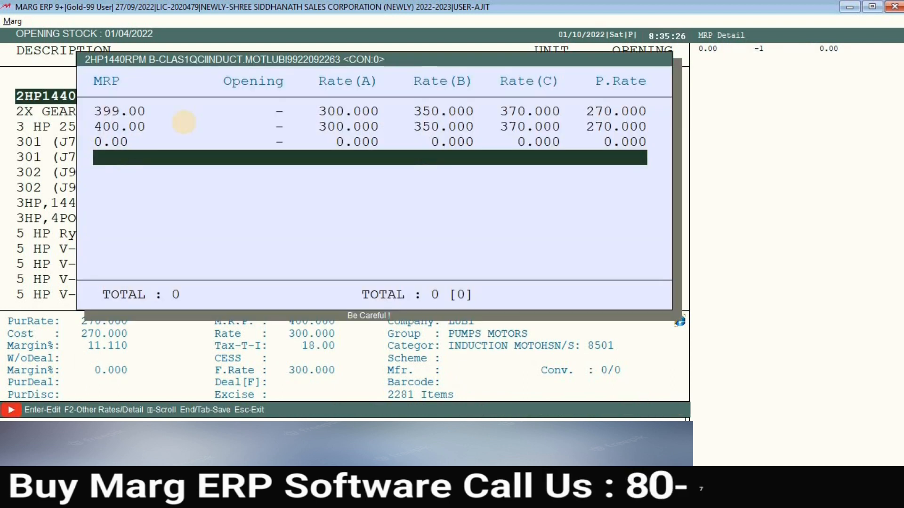
key(Escape)
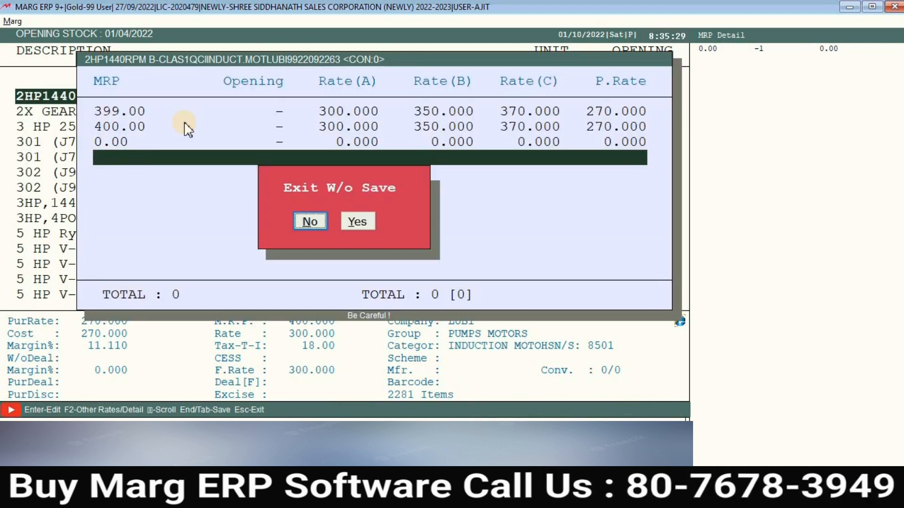
key(n)
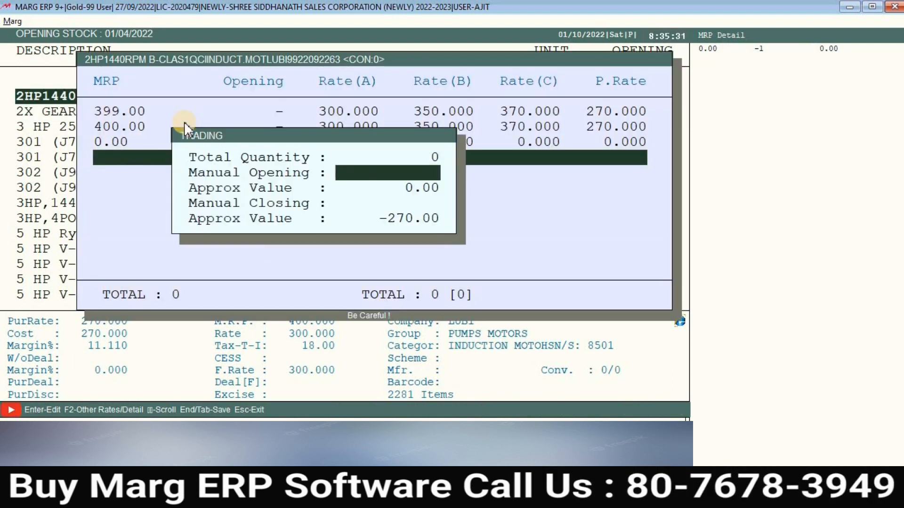
key(Return)
key(Return)
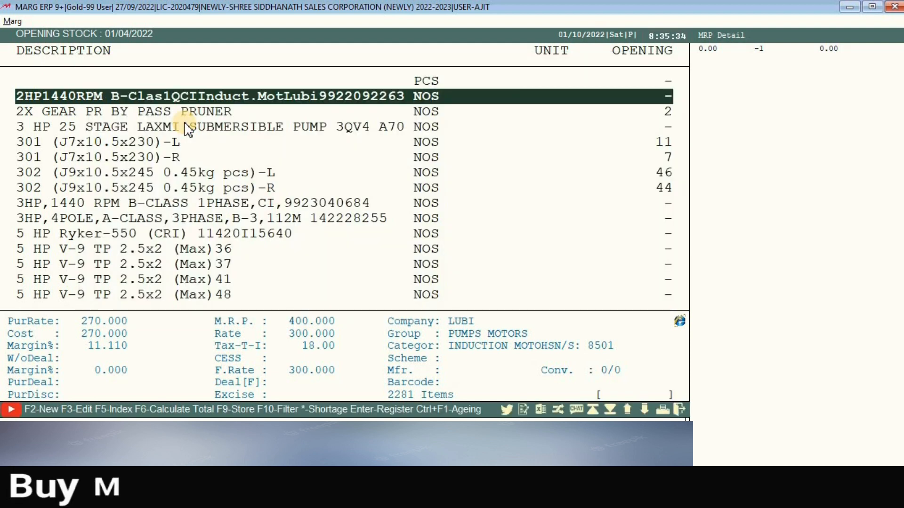